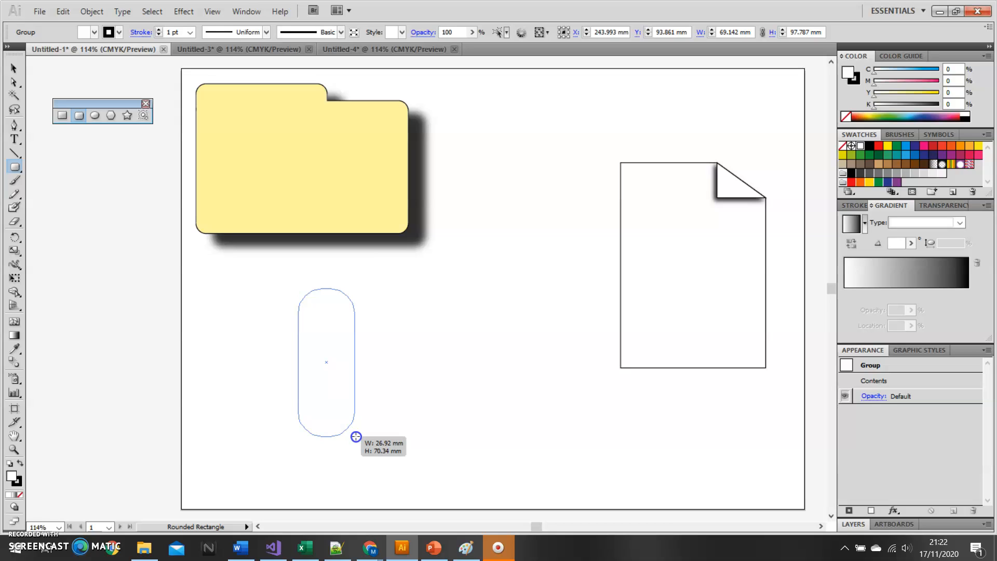
Draw a tall rounded rectangle with fully rounded ends, about 25 mm wide and 85 mm high, below the yellow folder.
key("Left")
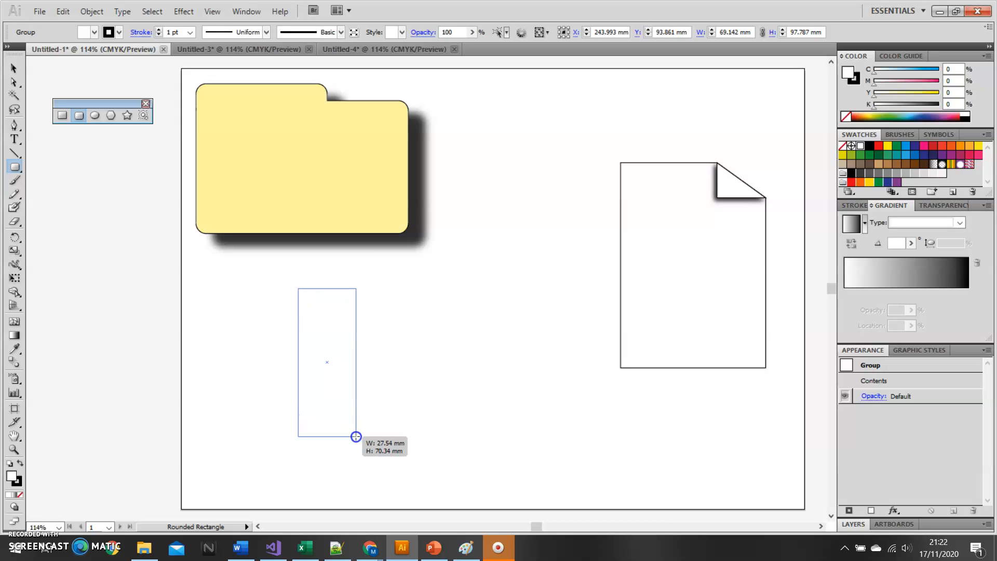
key("Right")
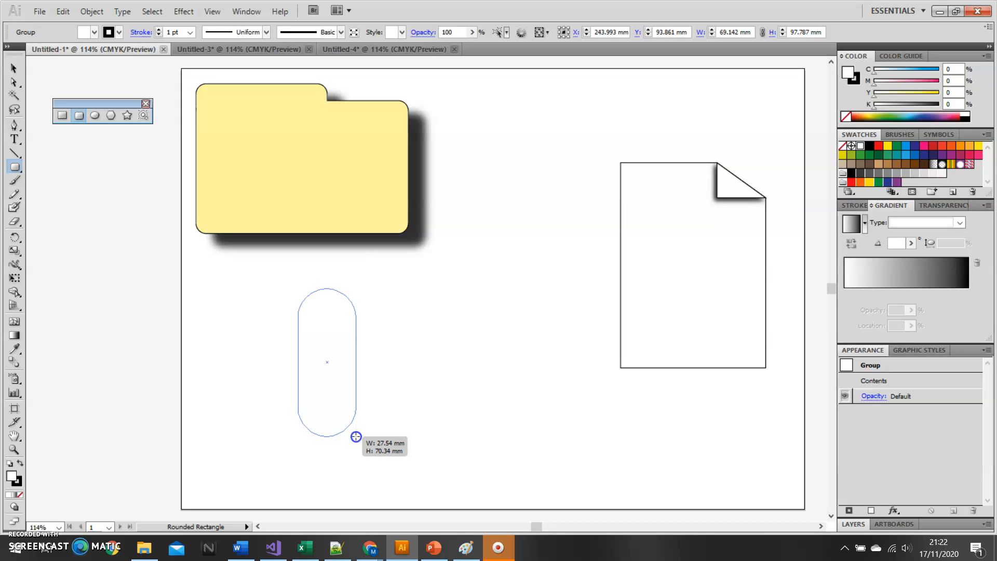
key("Down")
key("Down")
key("Down")
key("Down")
key("Down")
key("Down")
key("Down")
key("Down")
left_click_drag(355, 437, 351, 467)
key("Up")
key("Up")
key("Up")
key("Up")
key("Up")
key("Up")
key("Up")
key("Up")
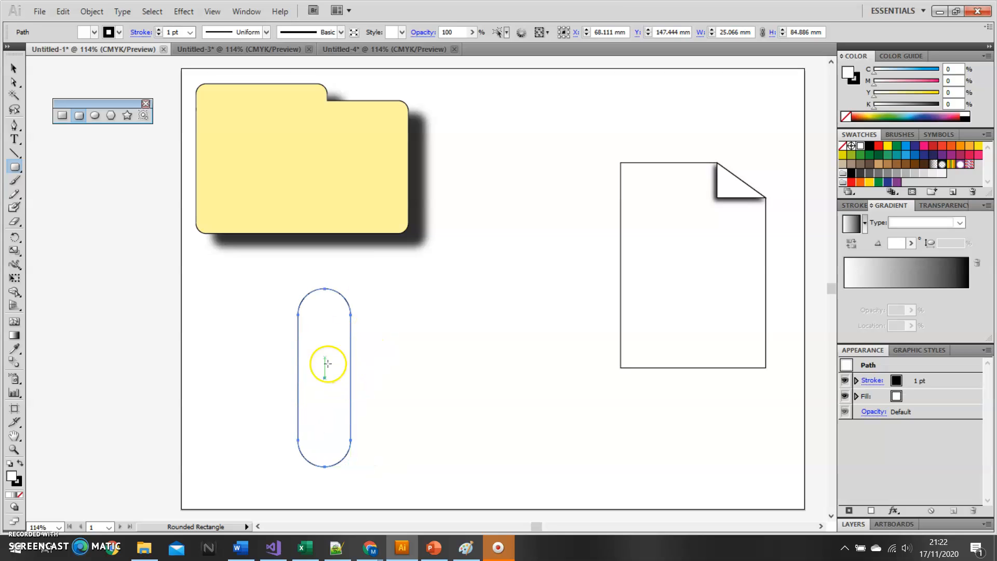
Set the capsule shape's fill to None.
left_click(108, 32)
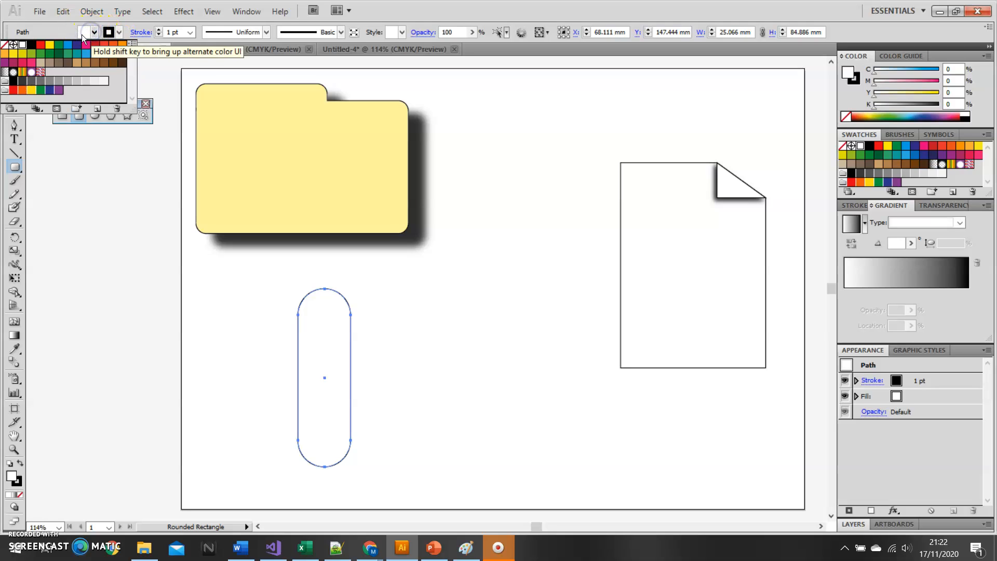
left_click(5, 46)
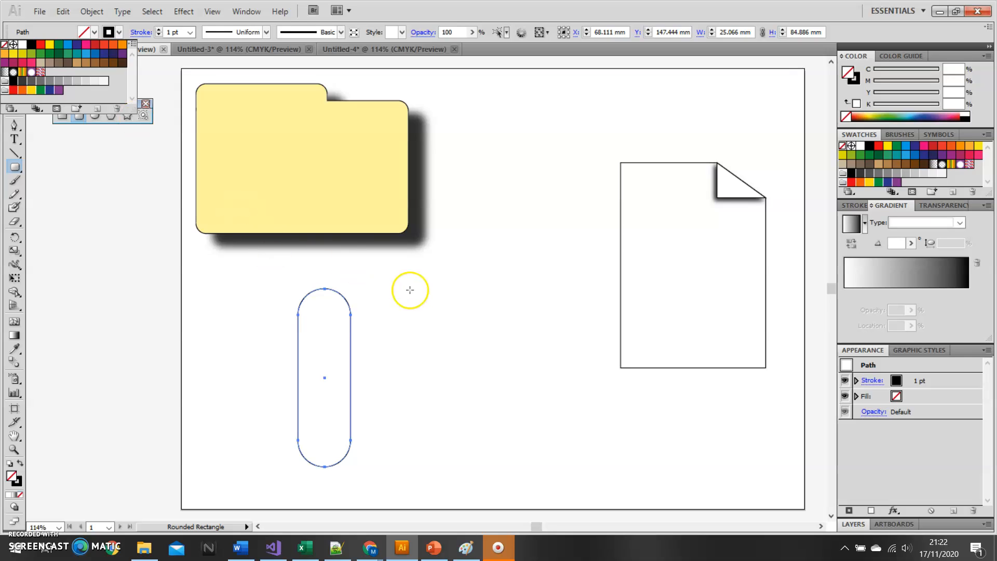
left_click(91, 207)
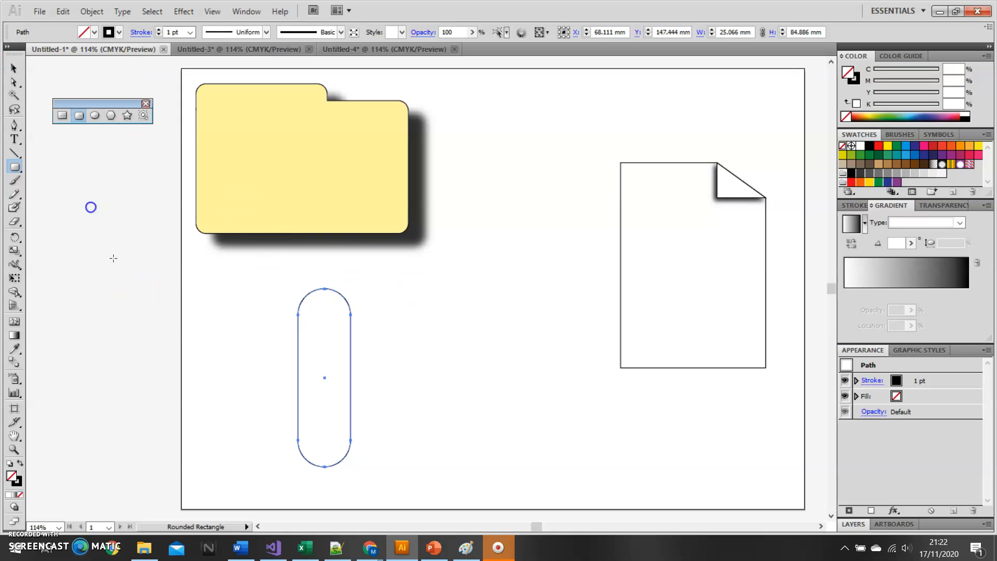
Shift the capsule slightly to the right and place a duplicate level with it, about 36 mm further right.
left_click(14, 68)
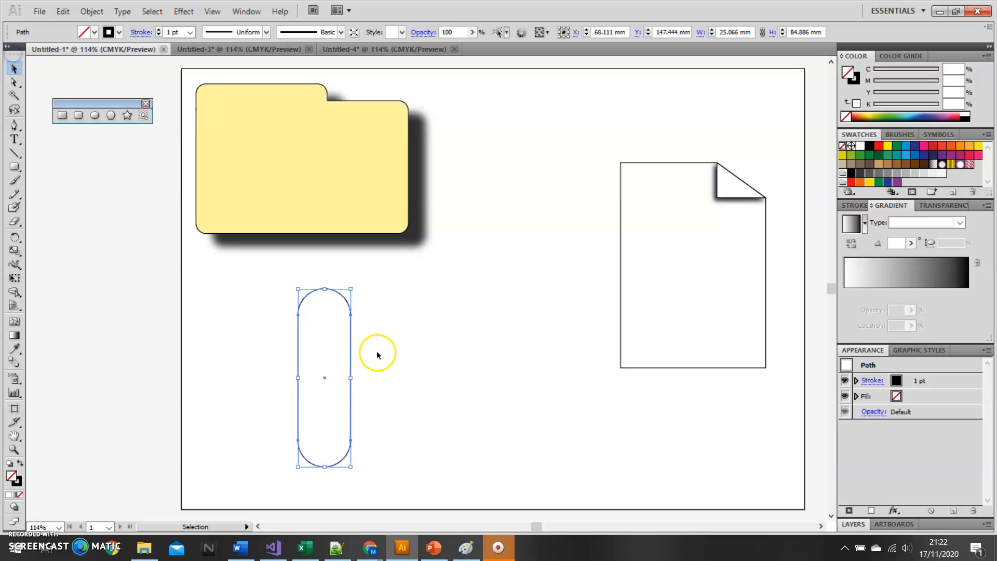
mouse_move(349, 352)
left_mouse_down()
mouse_move(346, 248)
mouse_move(369, 348)
left_mouse_up()
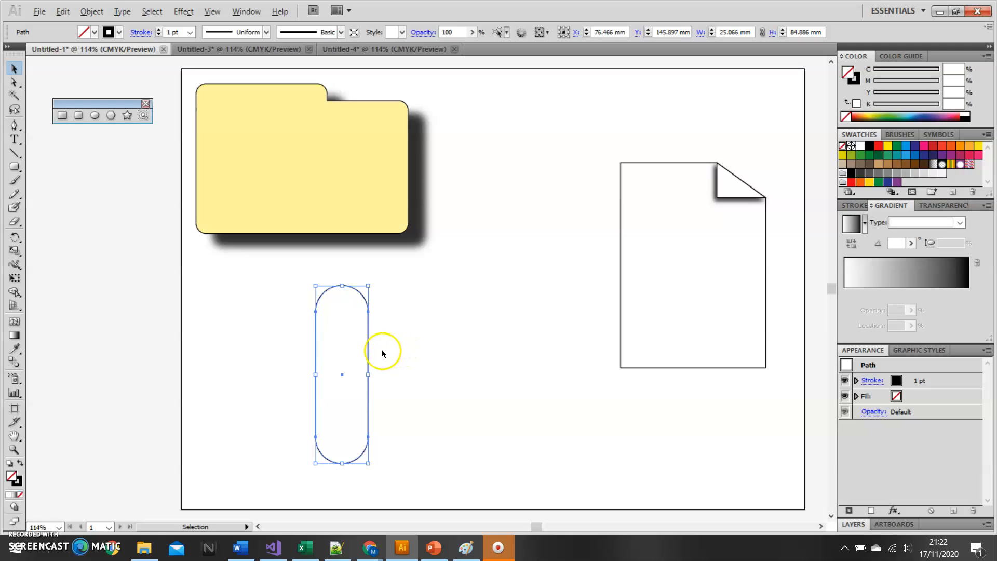
left_click_drag(370, 353, 443, 352)
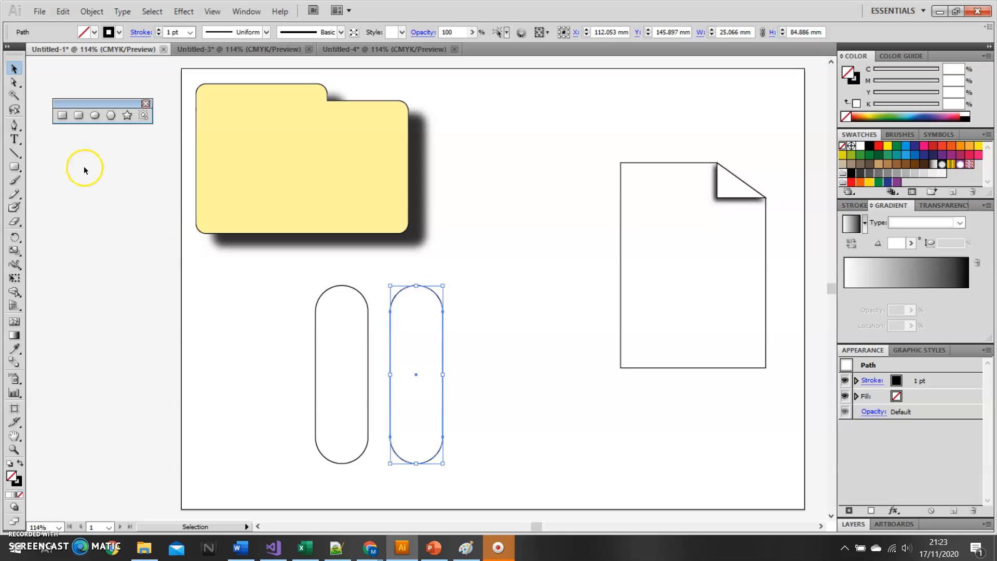
Draw a rectangle about 38 by 49 mm over the capsule copy's lower half, and select both shapes with Pathfinder open.
left_click(62, 115)
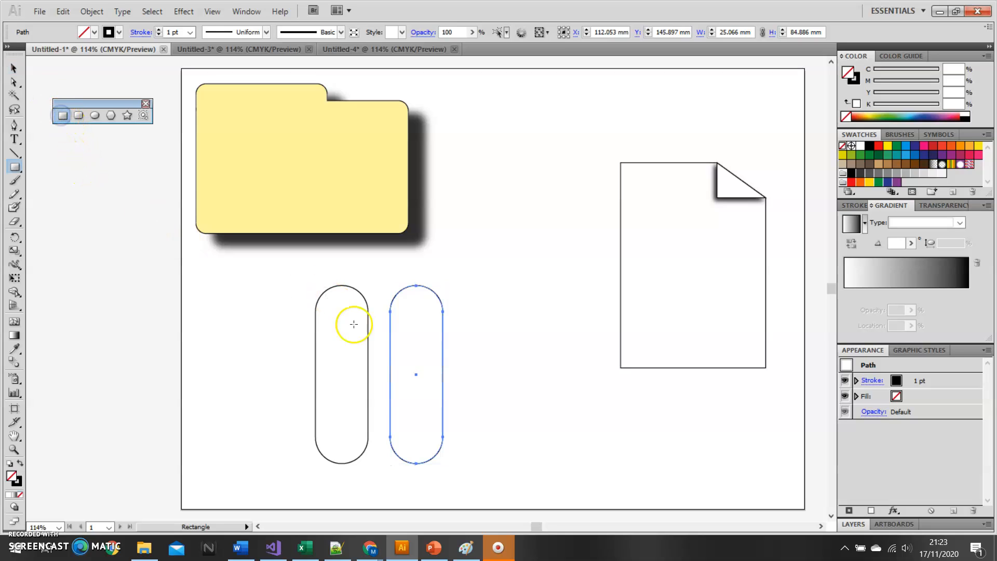
left_click_drag(384, 373, 465, 477)
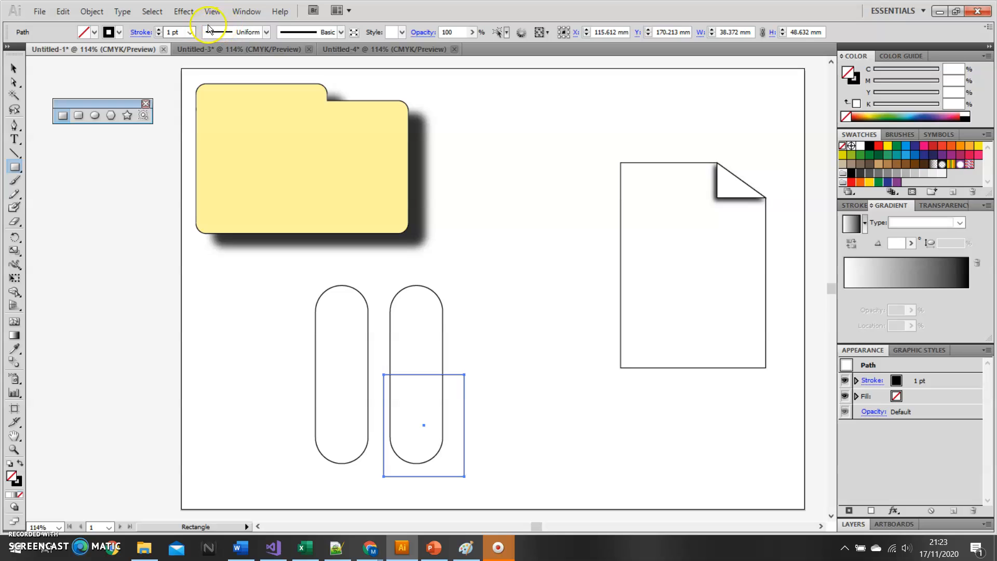
left_click(243, 11)
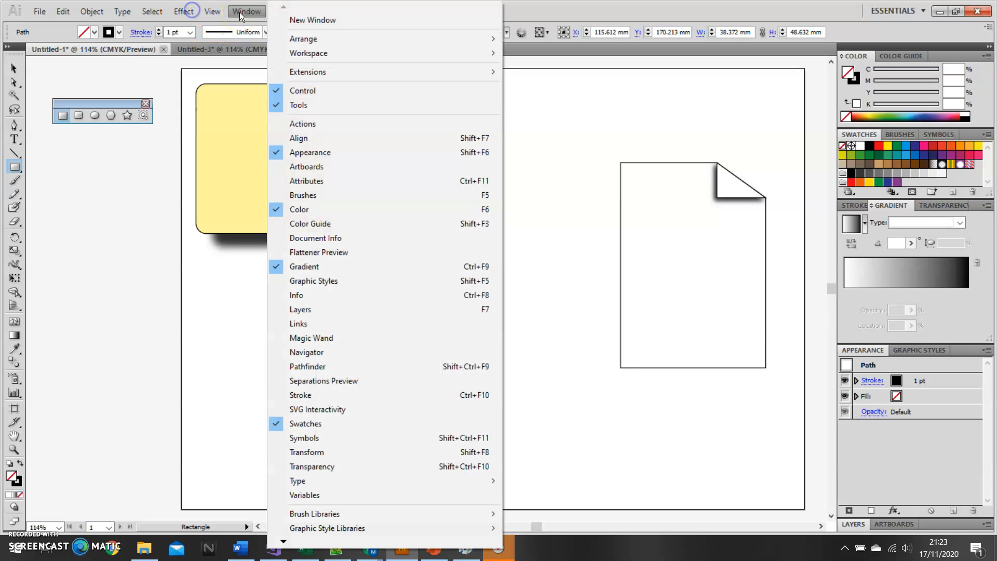
left_click(306, 366)
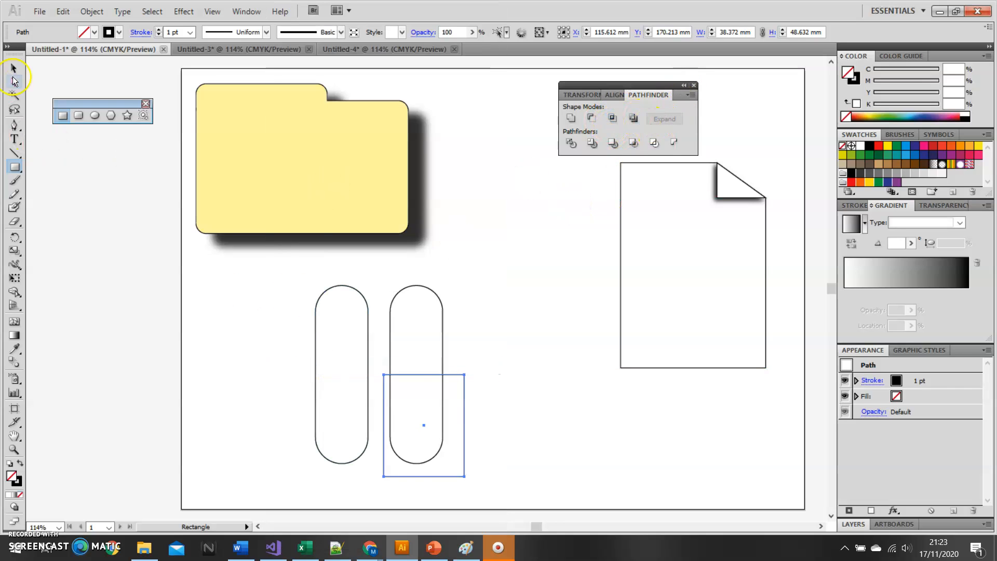
left_click(14, 69)
left_click_drag(385, 276, 474, 477)
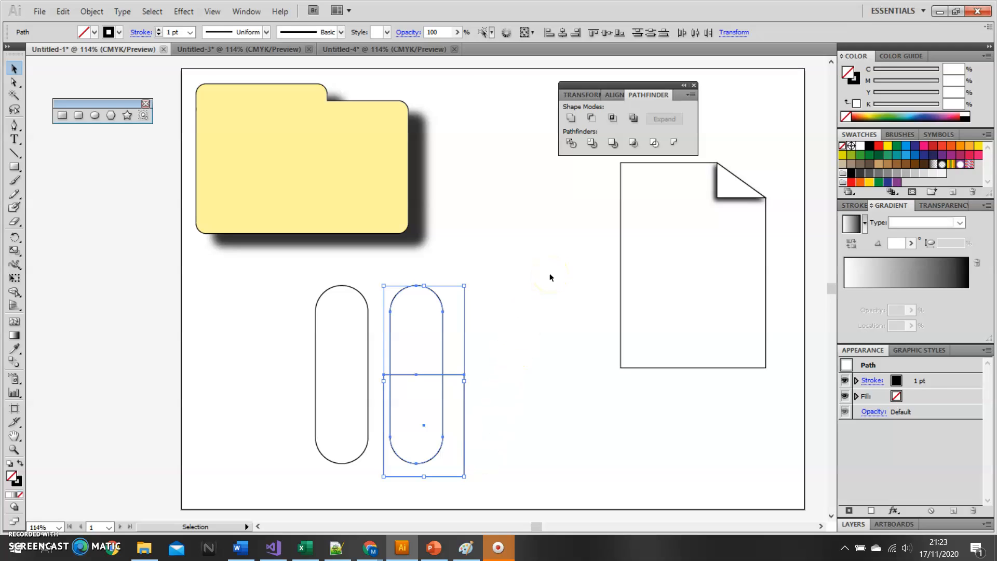
Try subtracting the rectangle from the capsule copy with Minus Front, and undo it.
left_click(592, 119)
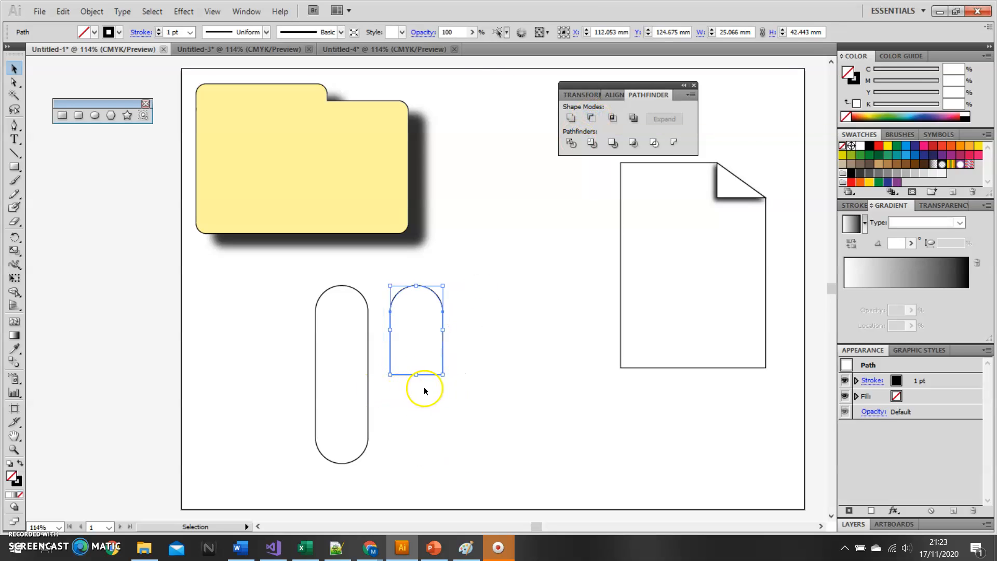
key("a")
key("v")
key("ctrl+z")
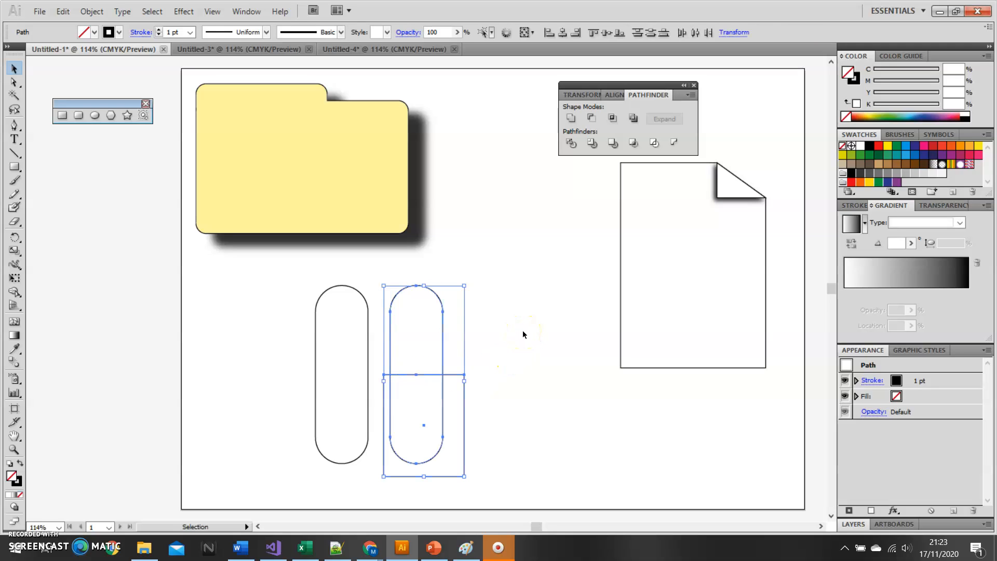
Apply the Pathfinder Outline operation to the capsule copy and rectangle, and give the resulting group a black 6 pt stroke.
left_click(653, 145)
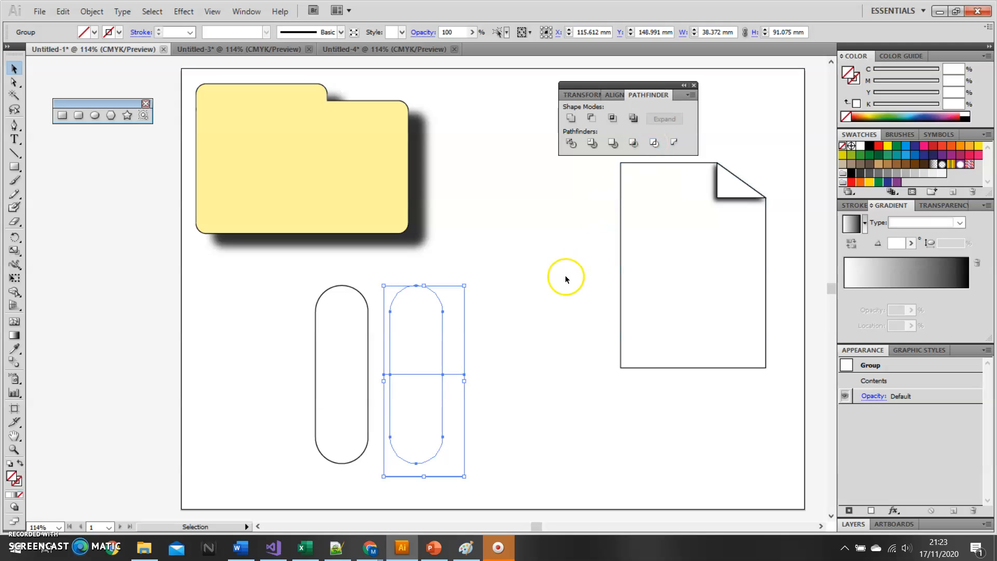
left_click(510, 310)
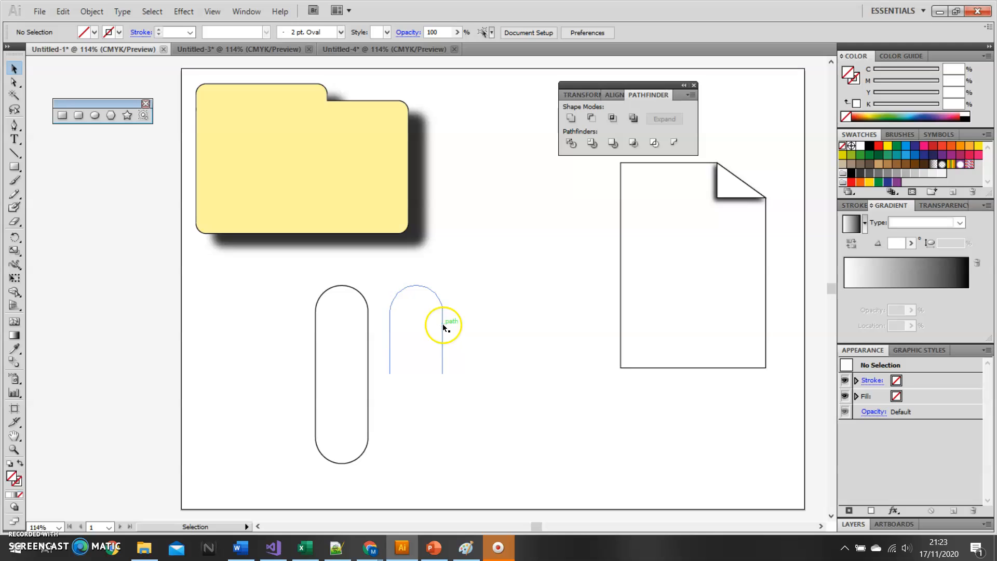
left_click(442, 326)
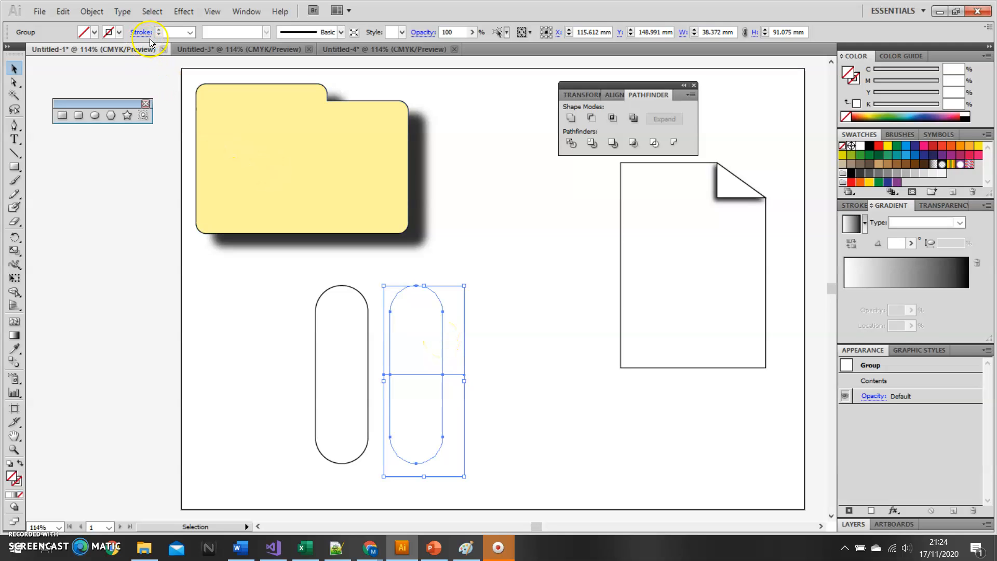
left_click(119, 33)
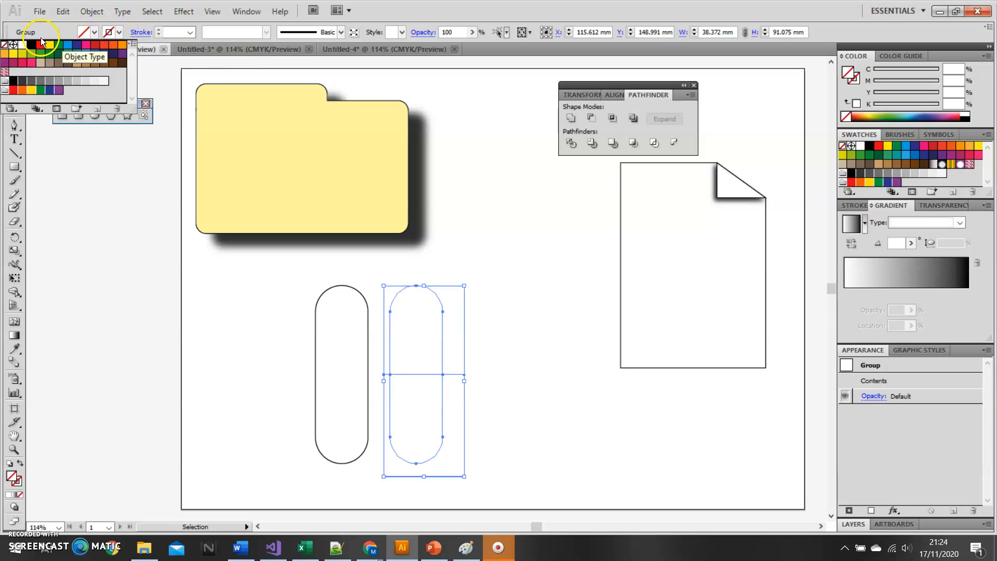
left_click(31, 44)
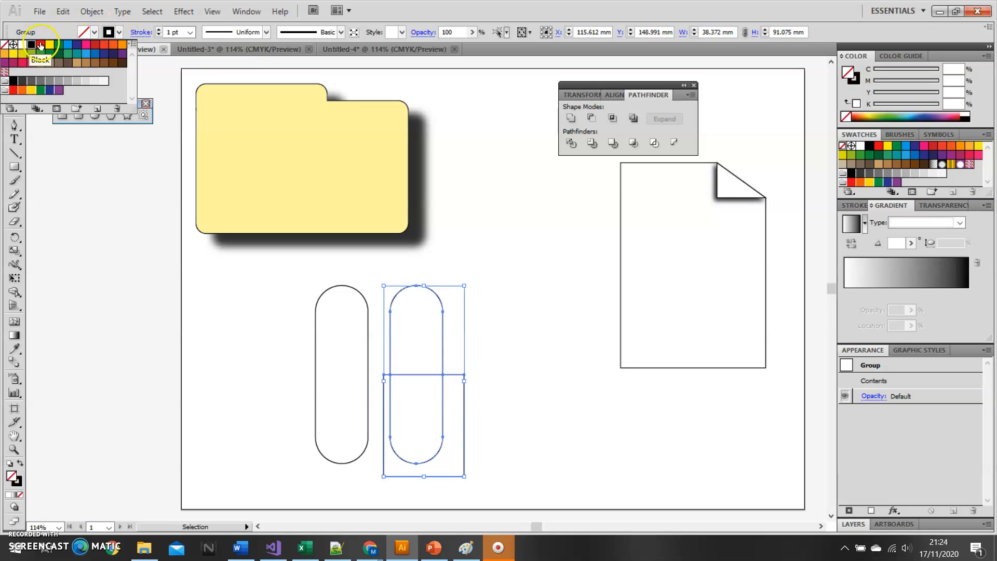
left_click(190, 33)
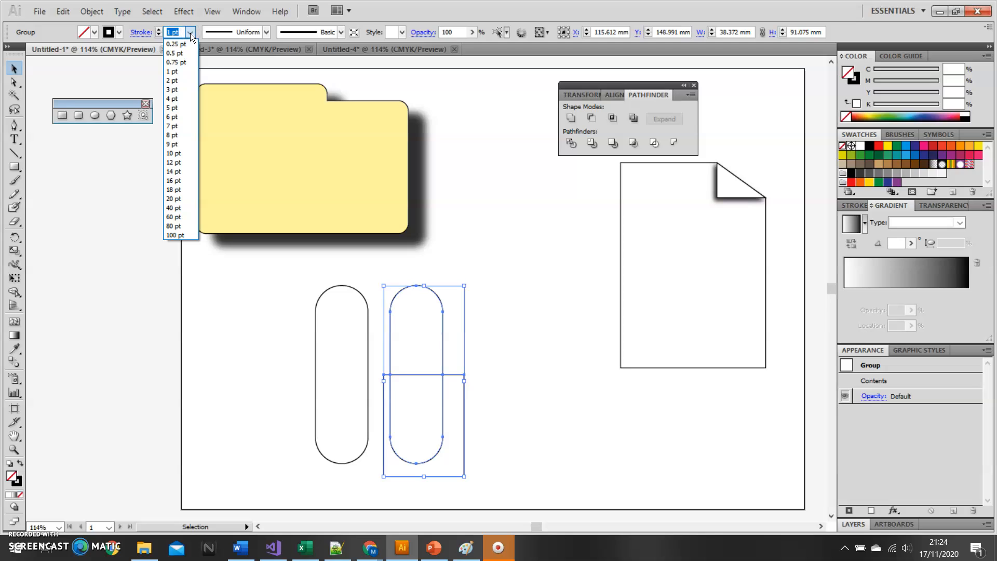
left_click(180, 117)
Set the original capsule's stroke weight to 6 pt.
left_click(317, 307)
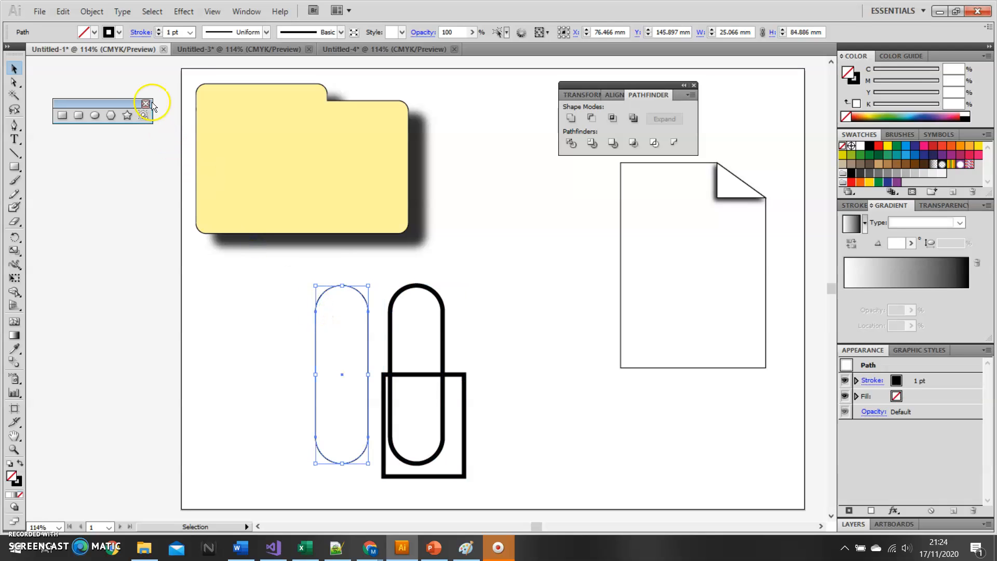
left_click(190, 32)
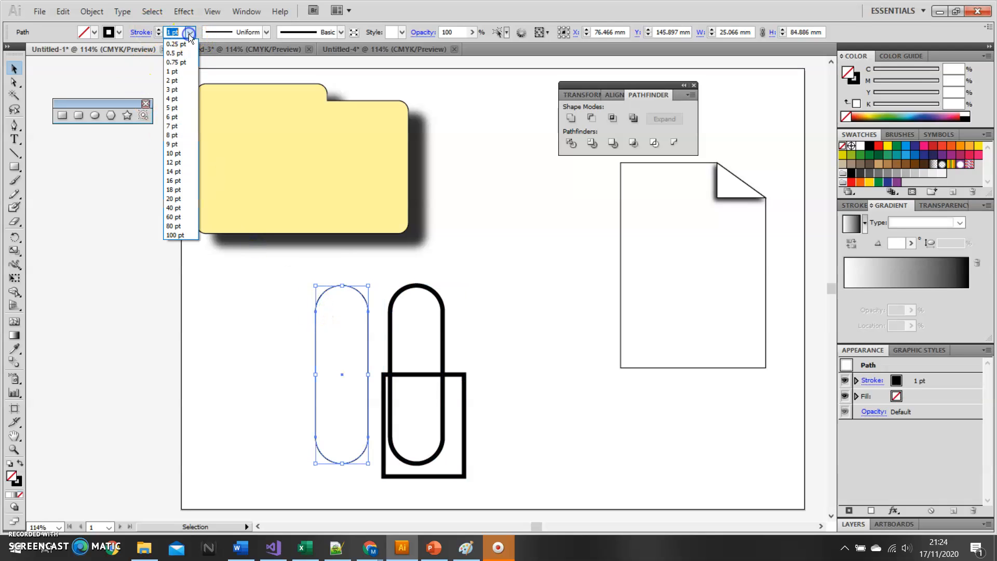
left_click(173, 117)
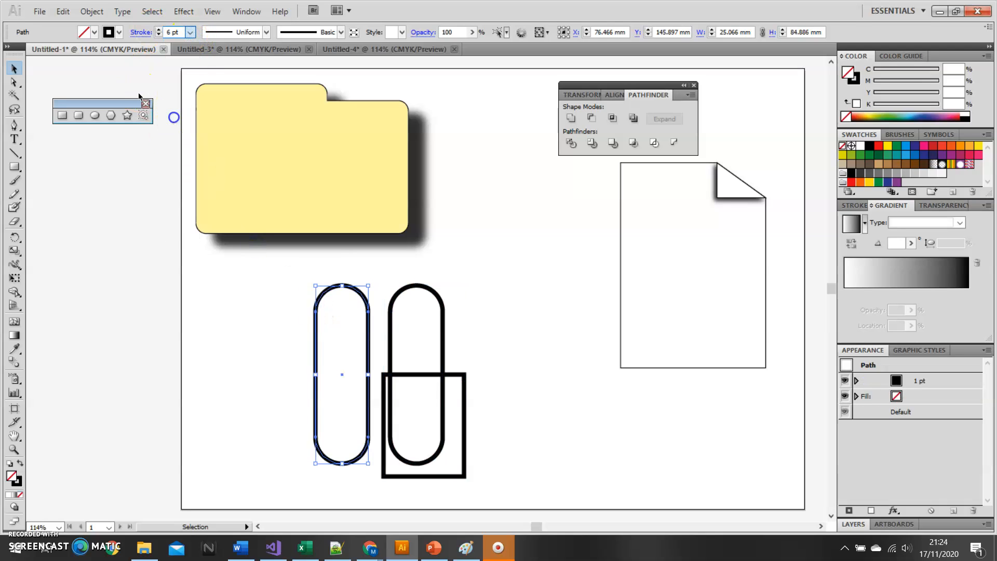
left_click(508, 333)
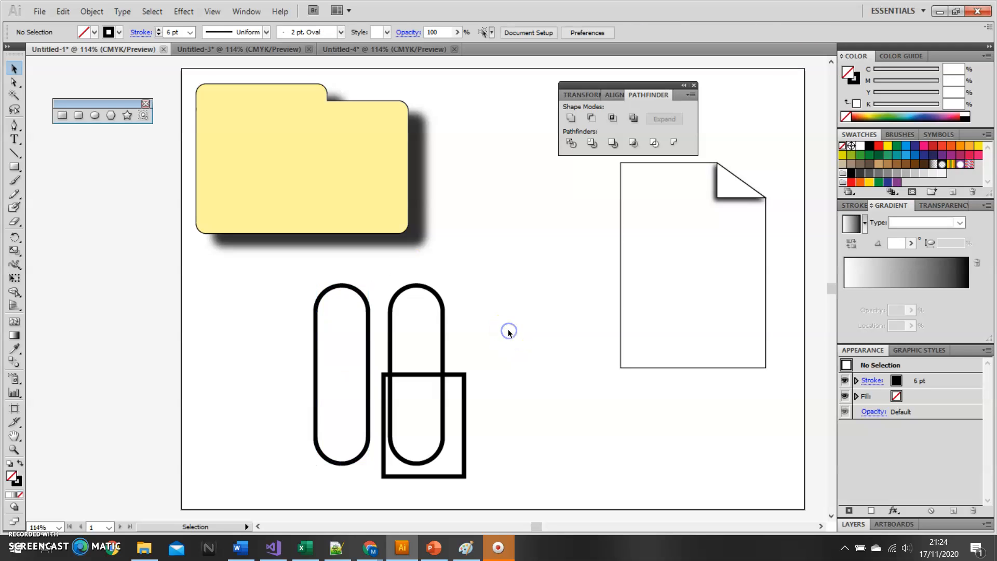
Isolate the outlined group and pull apart the rectangle's segments and the capsule's upper arch.
left_click(443, 343)
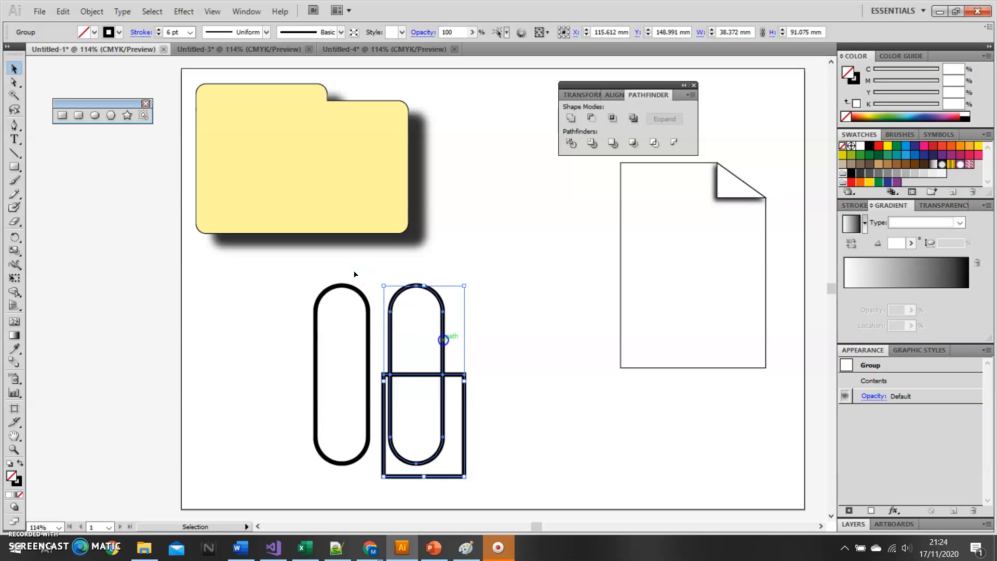
double_click(443, 340)
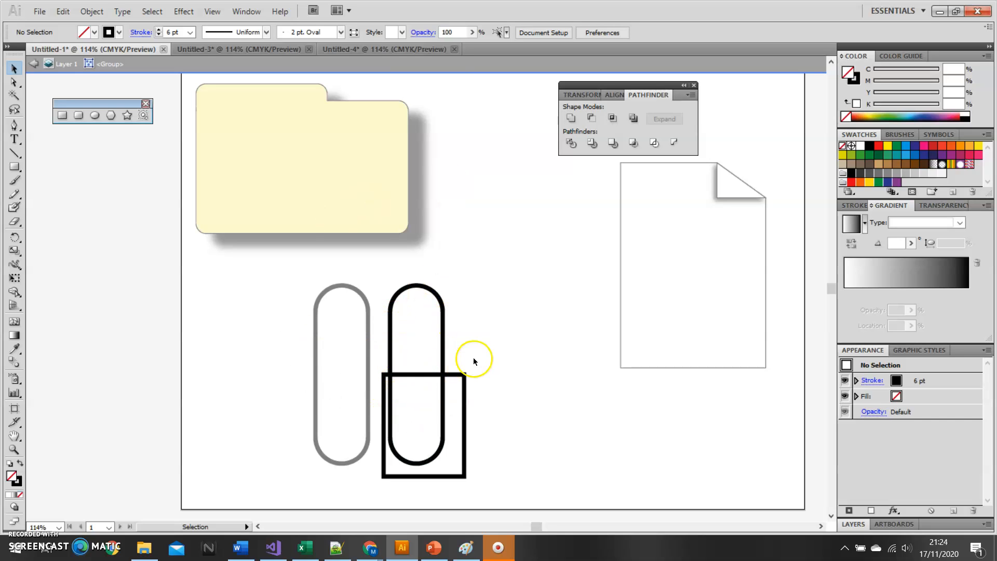
left_click(428, 376)
left_click_drag(428, 379, 505, 353)
left_click(458, 381)
left_click_drag(460, 379, 542, 378)
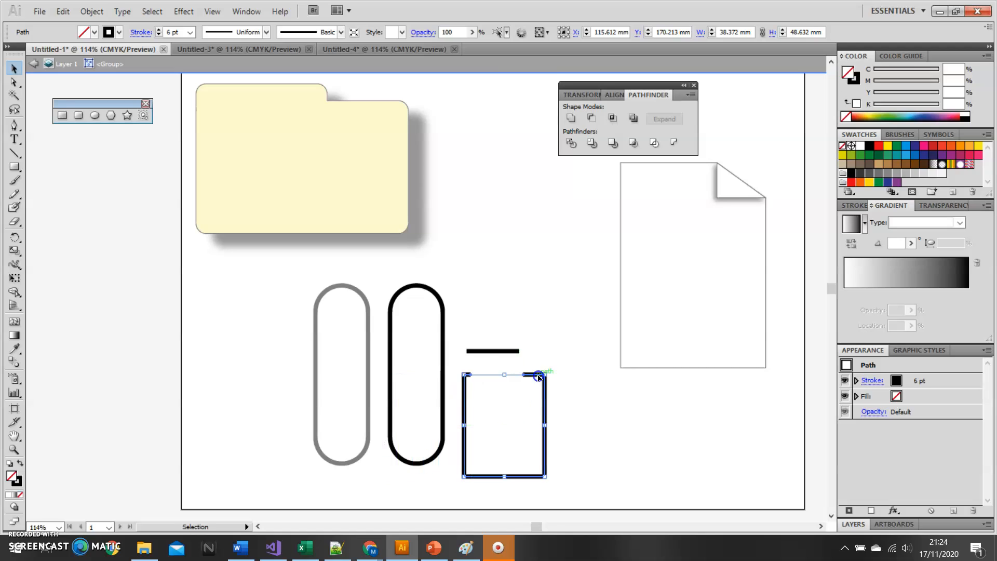
left_click(444, 349)
left_click_drag(444, 350, 446, 327)
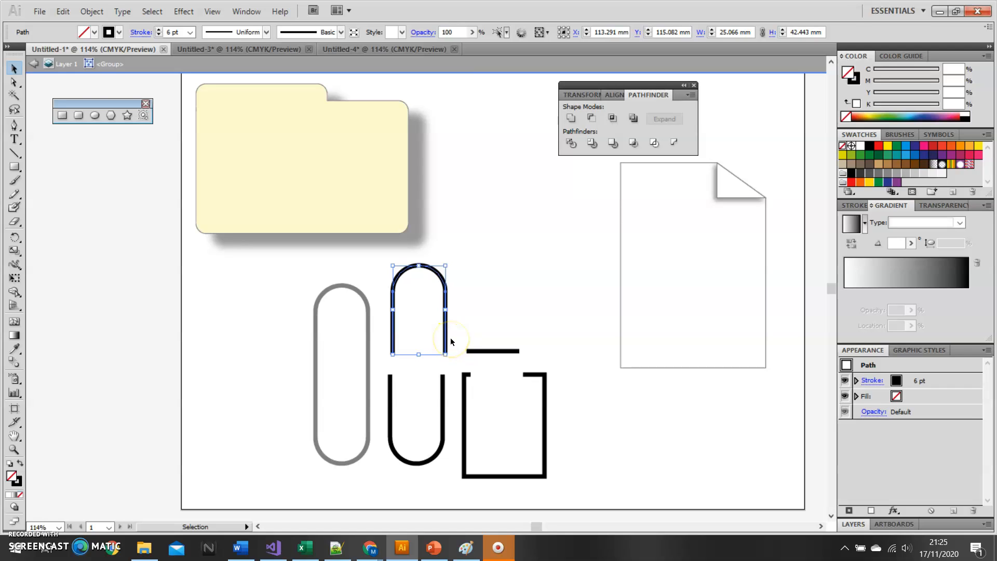
Cut the upper arch out of the isolated group and paste it directly into Layer 1.
left_click(62, 11)
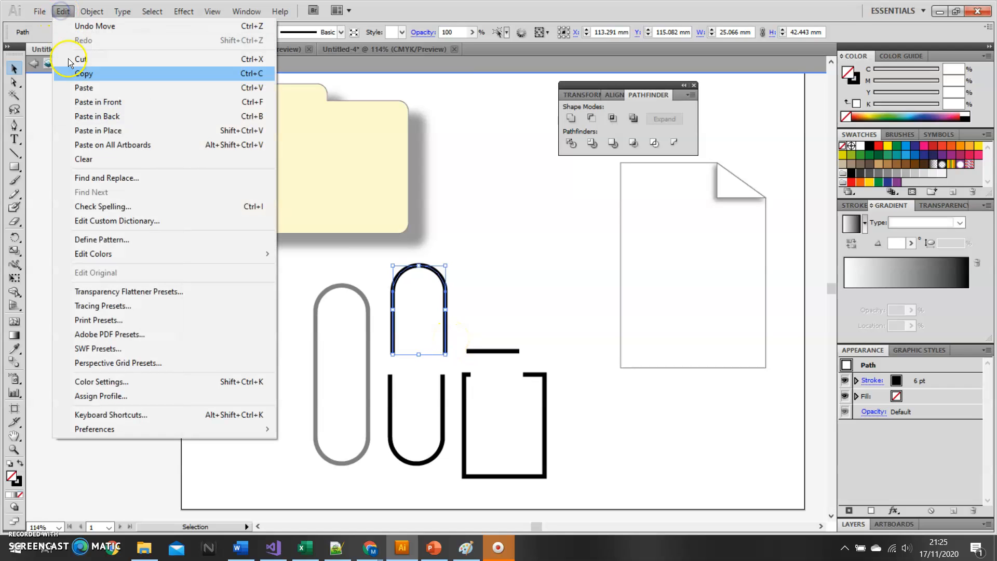
left_click(92, 58)
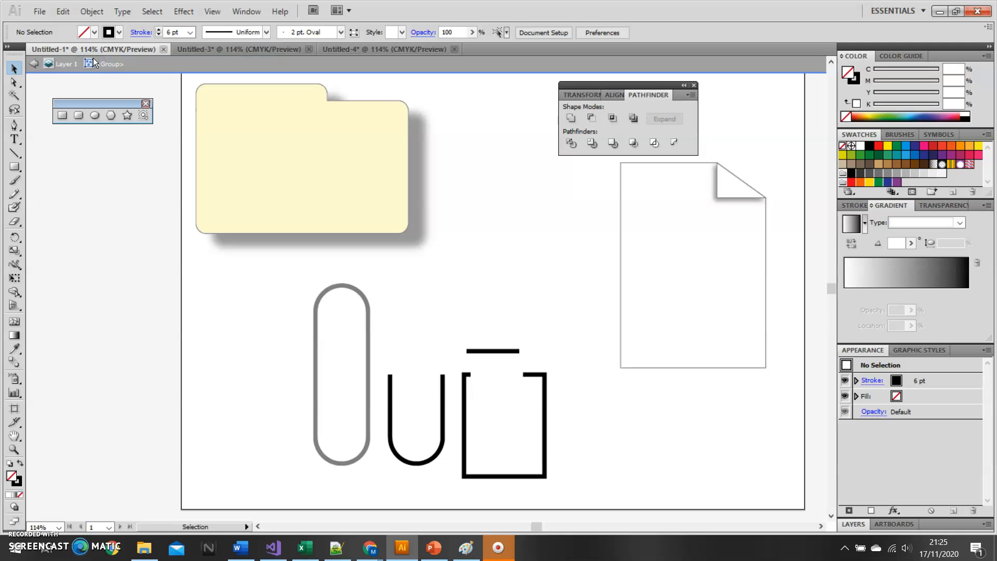
left_click(35, 67)
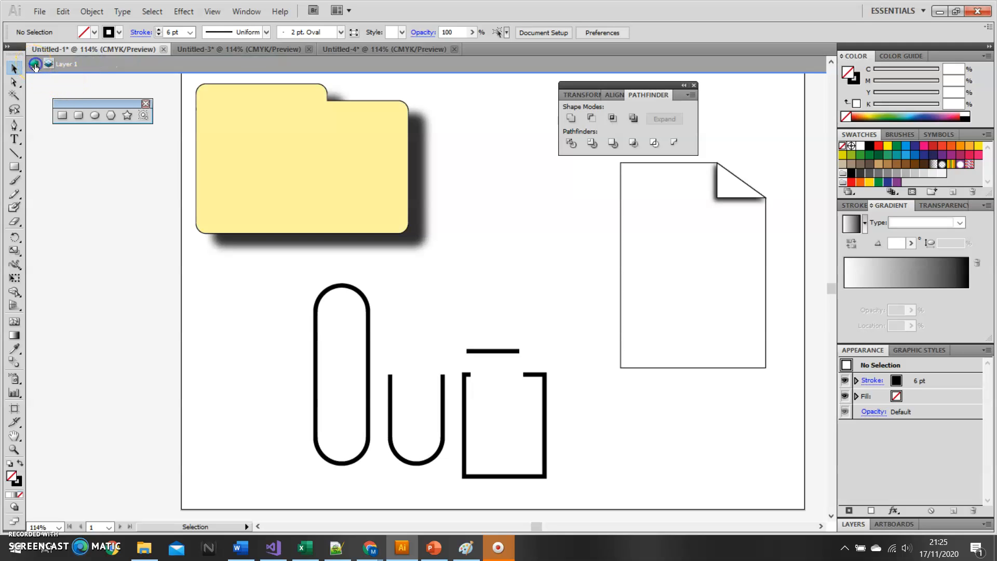
left_click(192, 256)
left_click(63, 11)
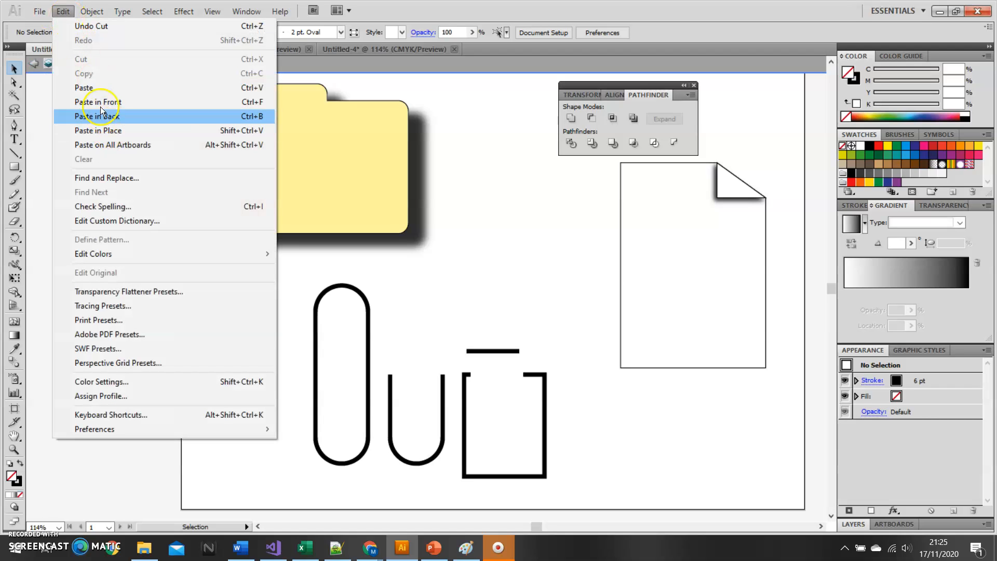
left_click(92, 87)
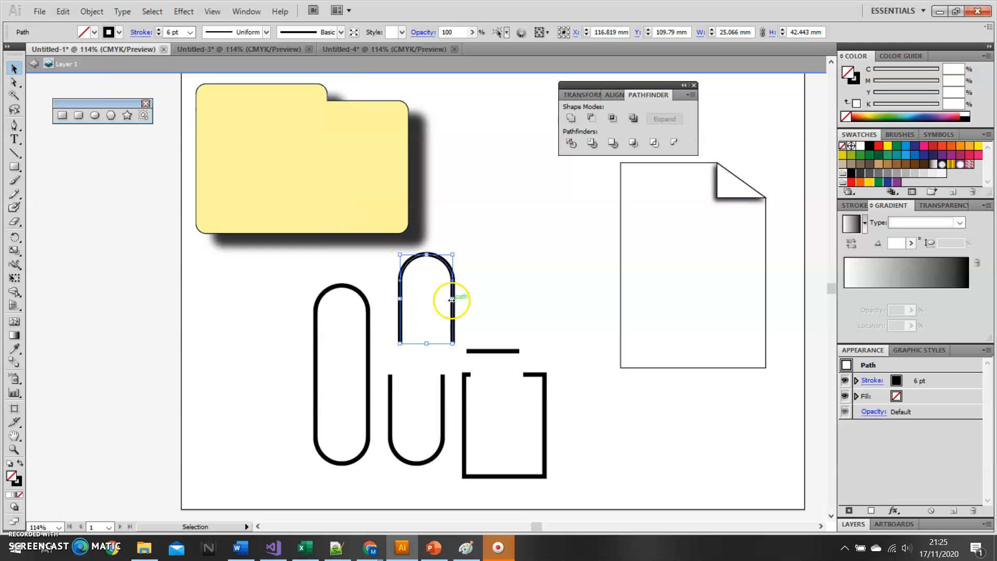
Move the arch inside the capsule so their widths line up, and narrow it from the right side to about 23.2 mm wide.
left_click_drag(451, 293, 369, 362)
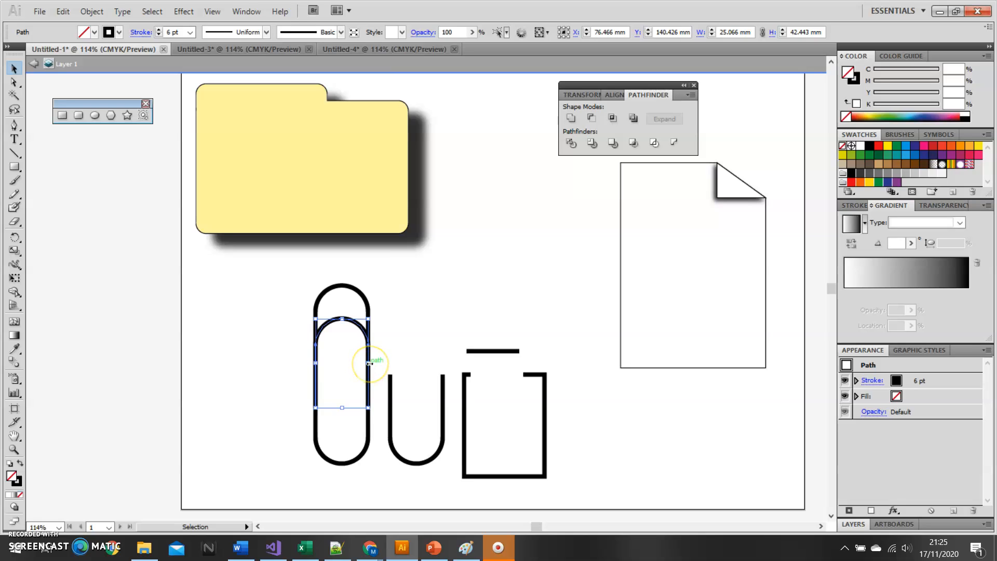
left_click_drag(369, 363, 362, 363)
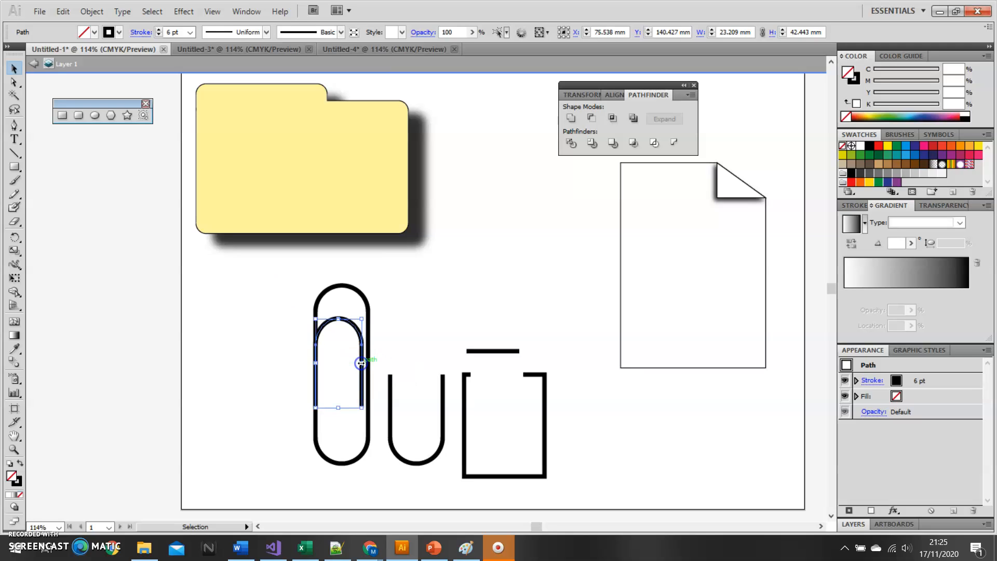
left_click(433, 357)
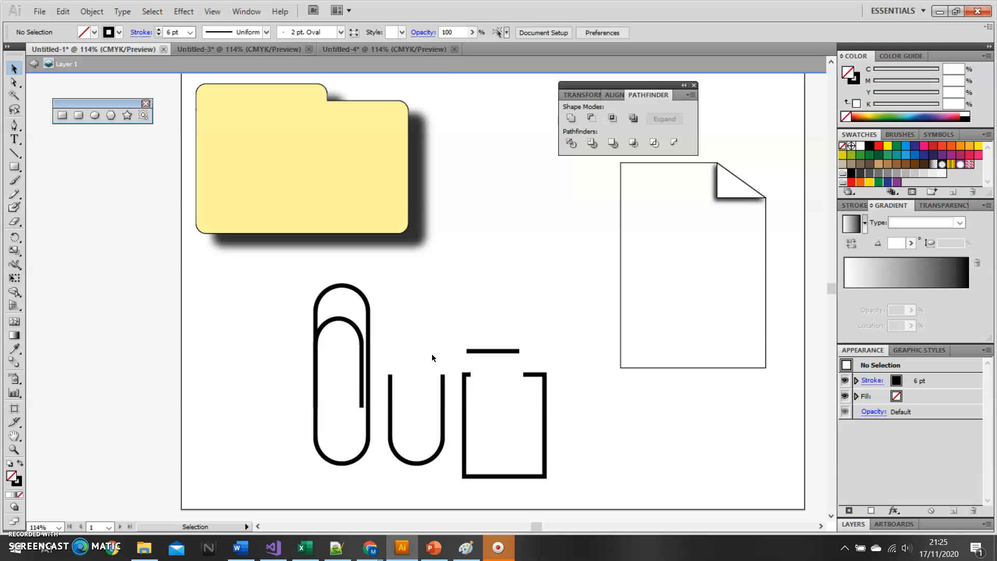
Delete the leftover group of outlined pieces and group the capsule and inner arch into one paperclip.
left_click(444, 394)
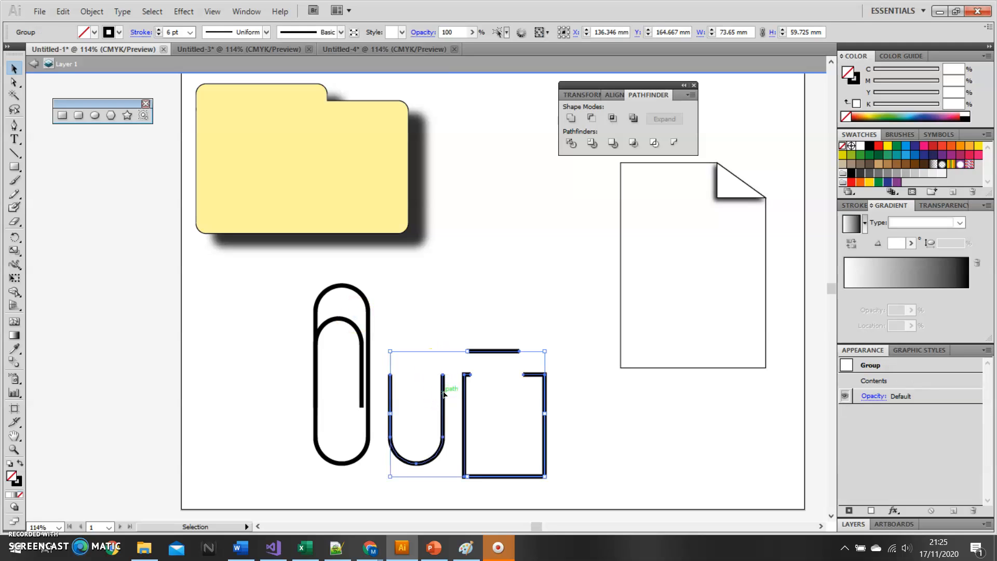
key("Delete")
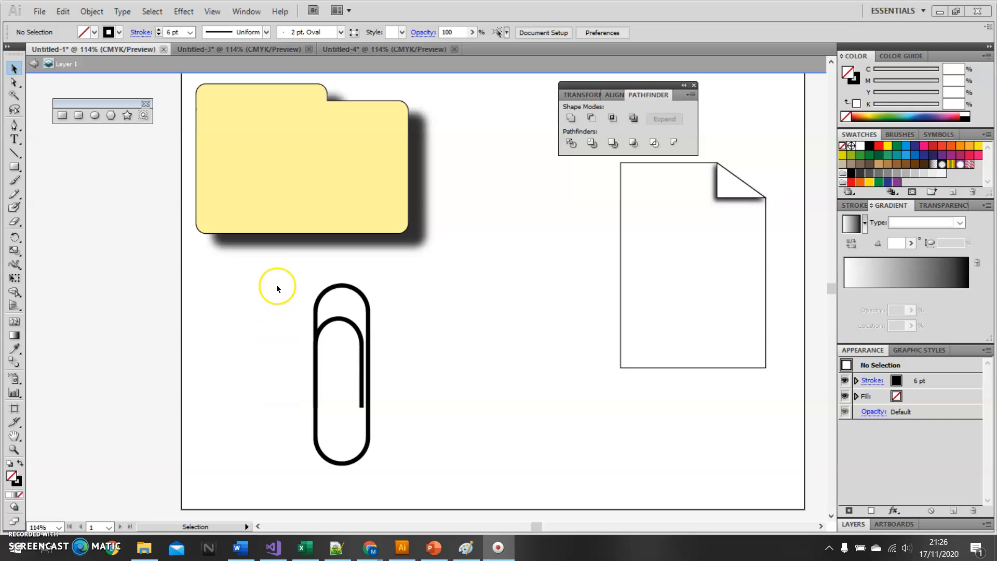
left_click_drag(277, 277, 412, 481)
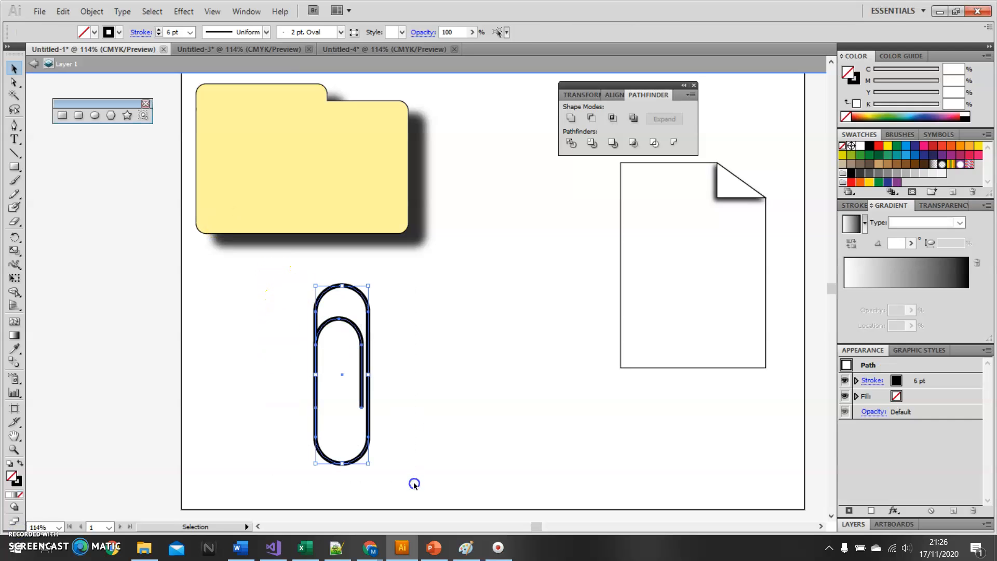
left_click(94, 14)
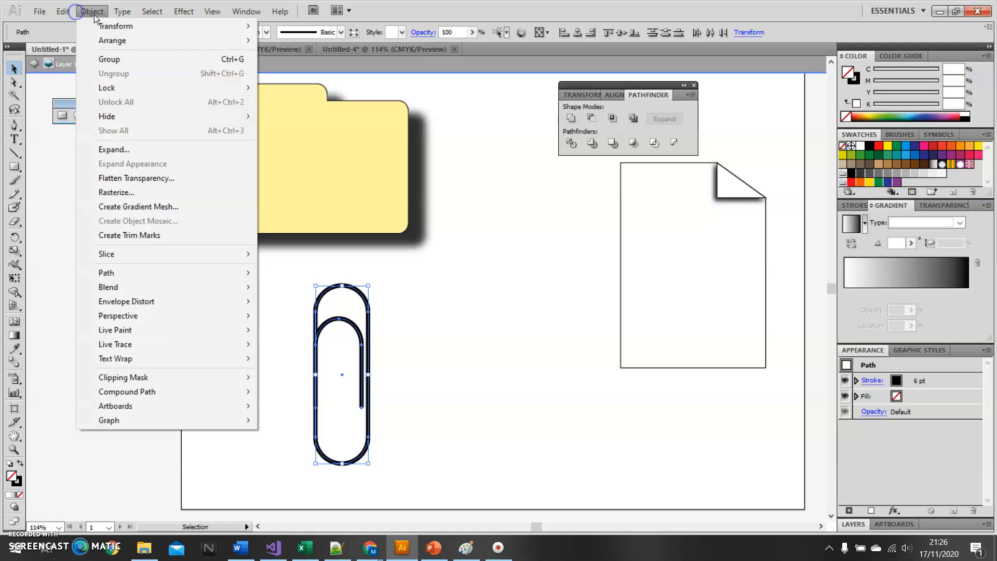
left_click(113, 61)
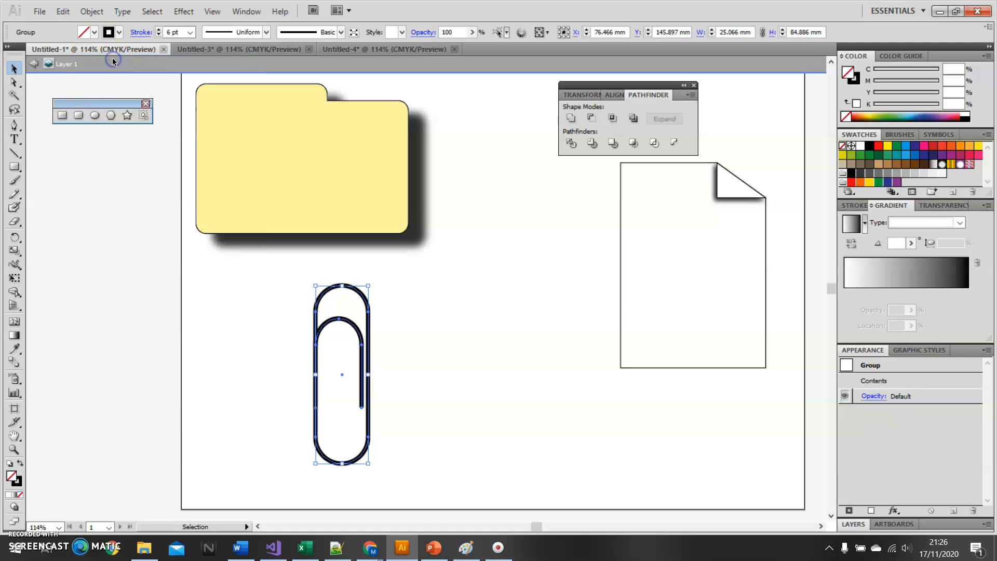
left_click(407, 354)
Move the paperclip group below the folder's left part and scale it down to about 5.3 by 17.8 mm.
left_click_drag(360, 350, 309, 368)
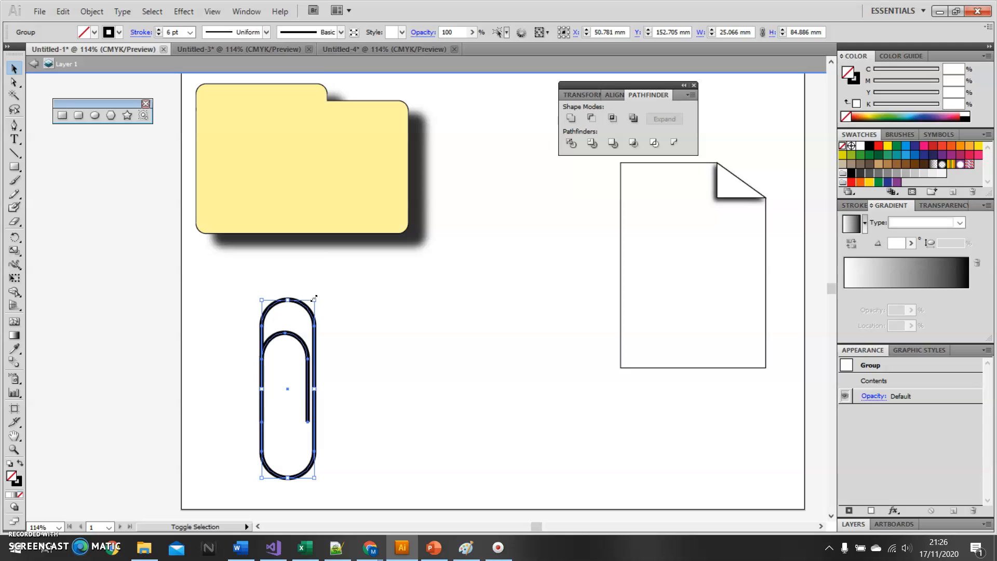
left_click_drag(313, 298, 269, 422)
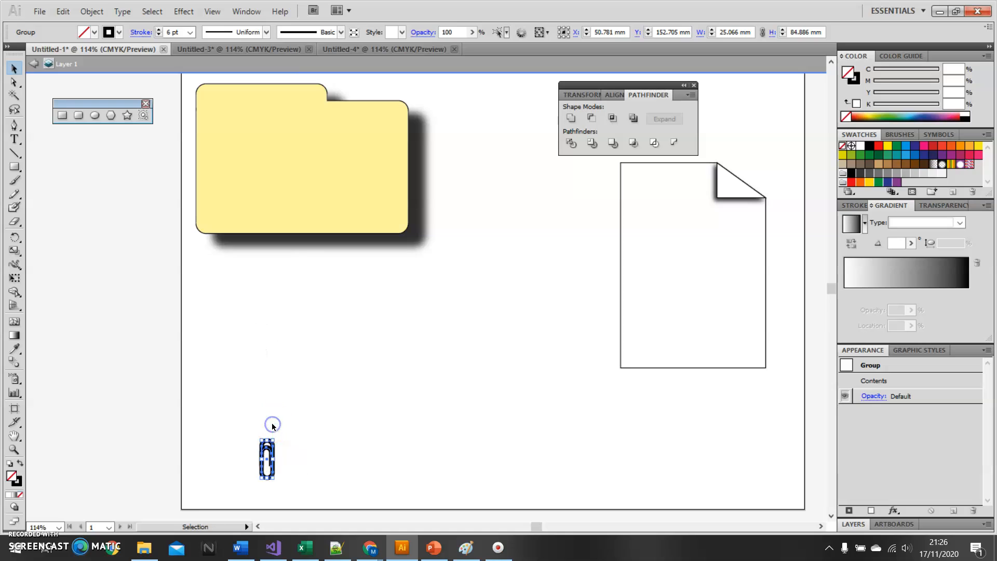
left_click(318, 440)
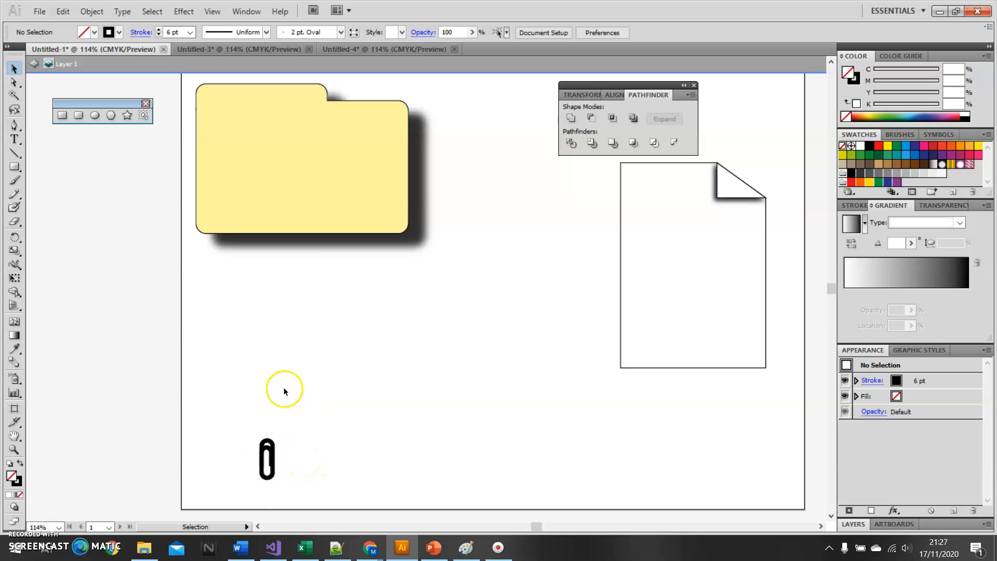
Set the small paperclip group's stroke weight to 3 pt.
left_click(190, 34)
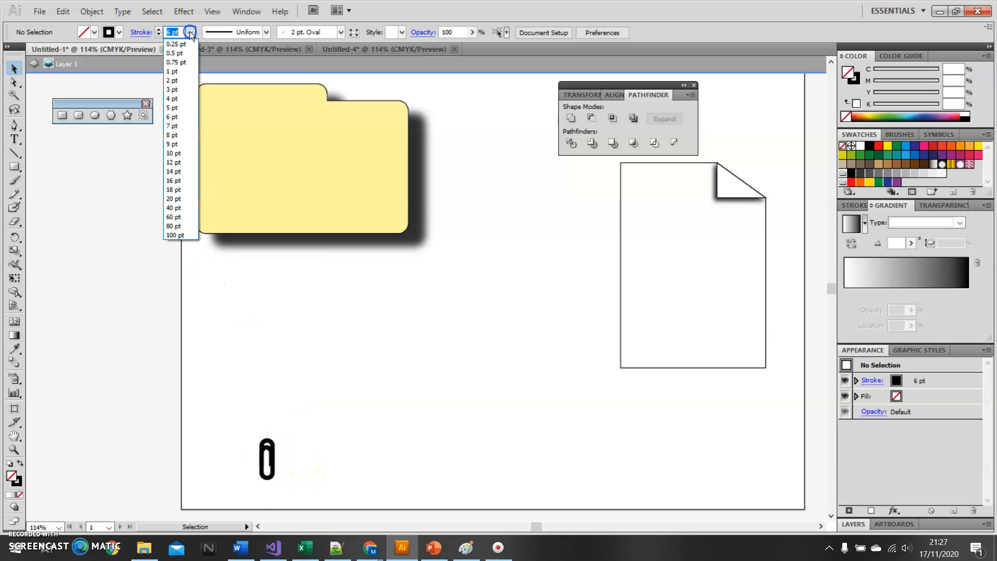
left_click(176, 90)
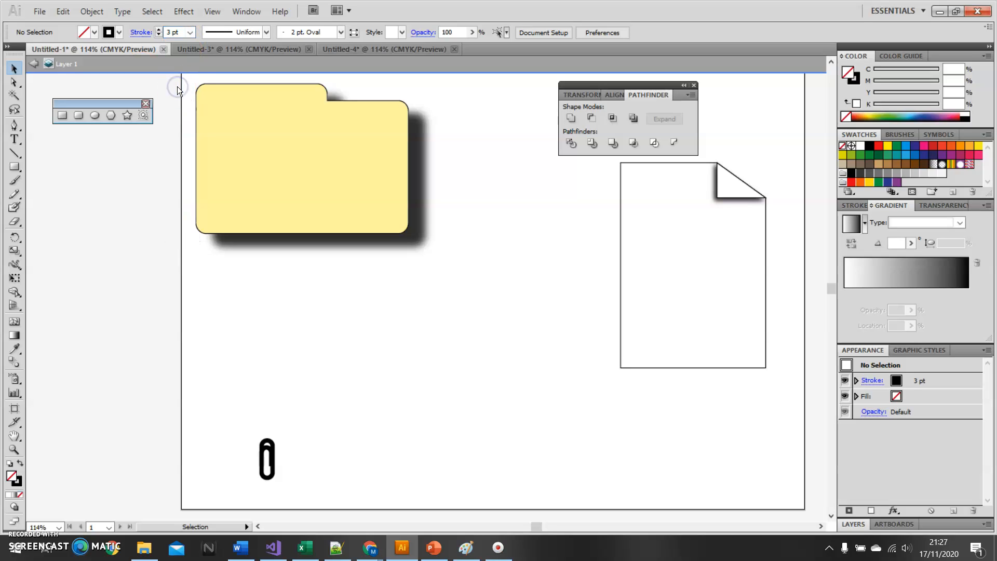
left_click(269, 446)
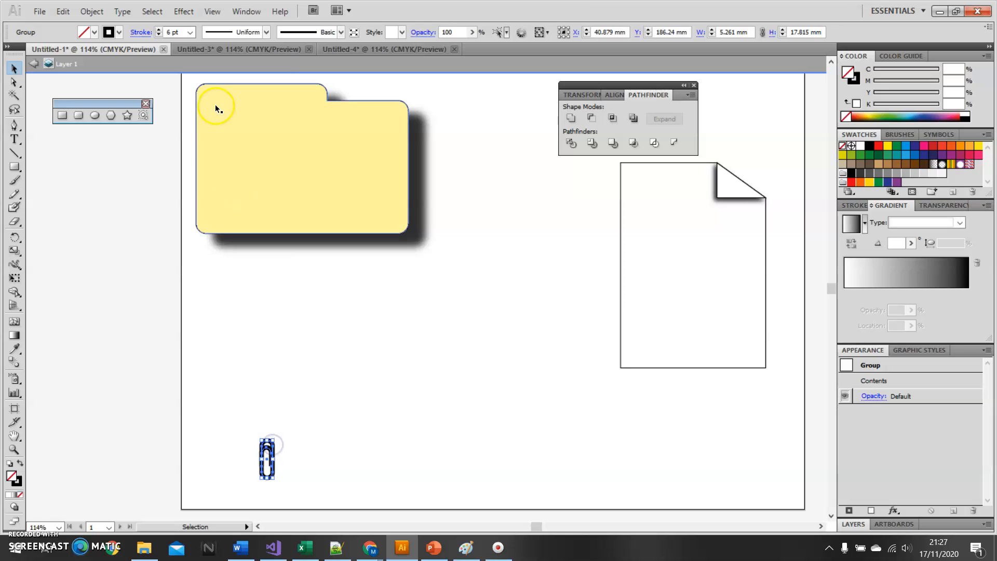
left_click(190, 32)
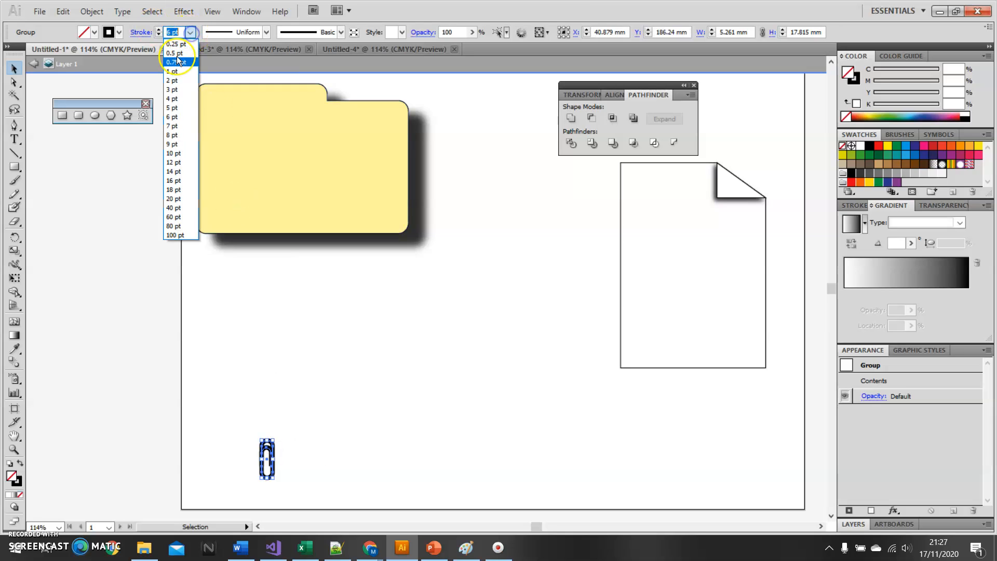
left_click(173, 91)
left_click(357, 373)
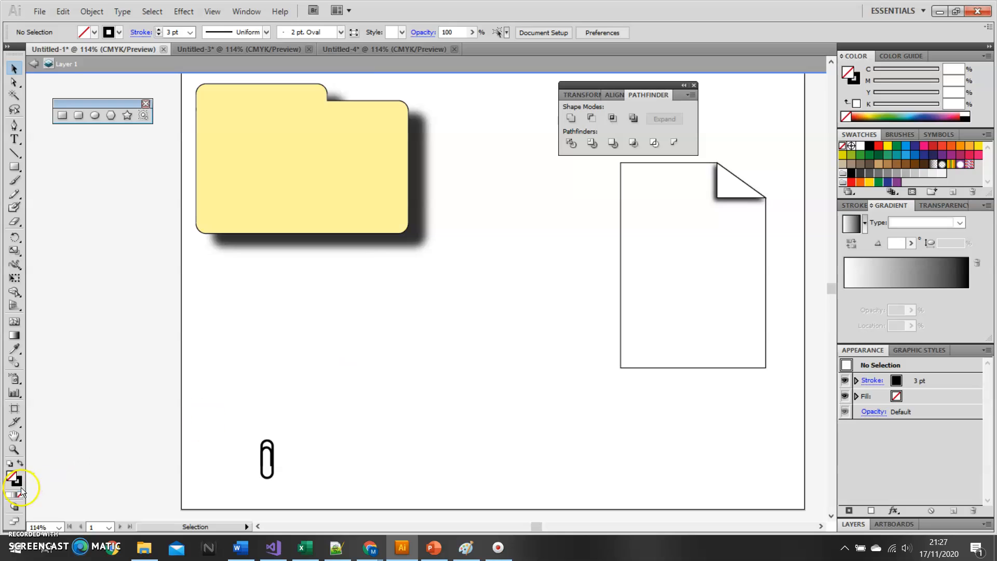
Place a copy of the paperclip on the left part of the document page drawing.
left_click(11, 538)
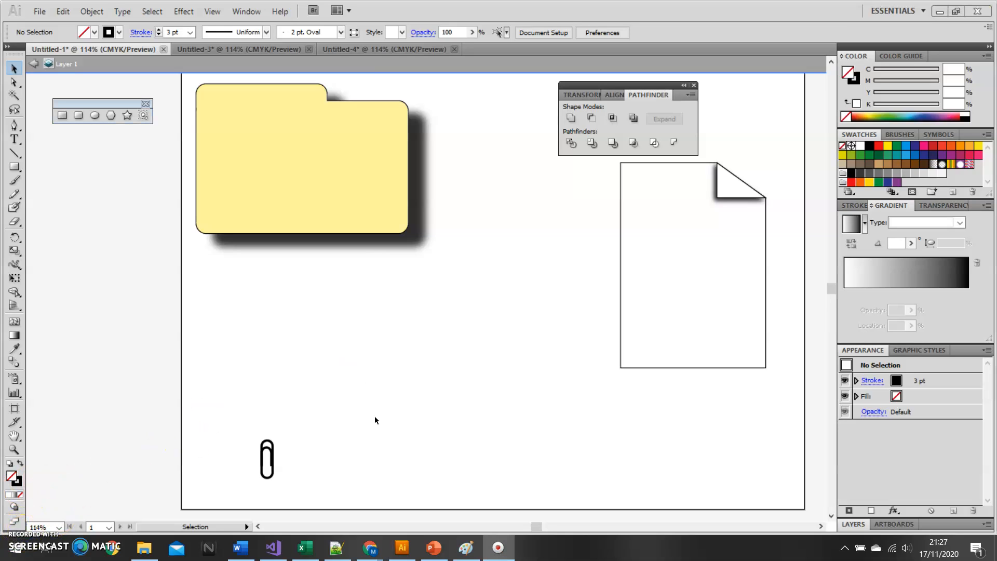
left_click_drag(272, 460, 648, 257)
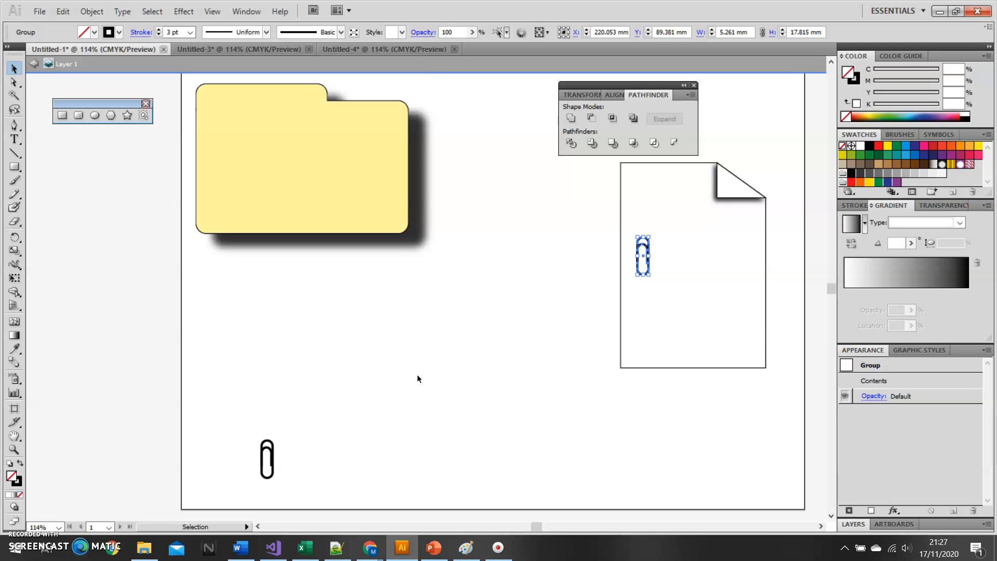
Create a Movie Clip symbol named Clip from the original paperclip below the folder.
left_click(938, 135)
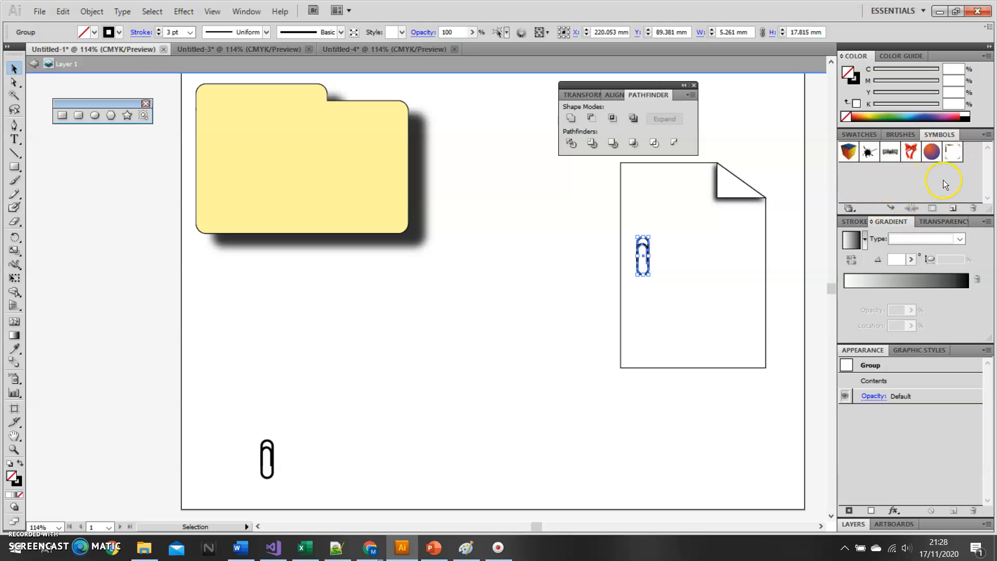
left_click_drag(279, 458, 879, 180)
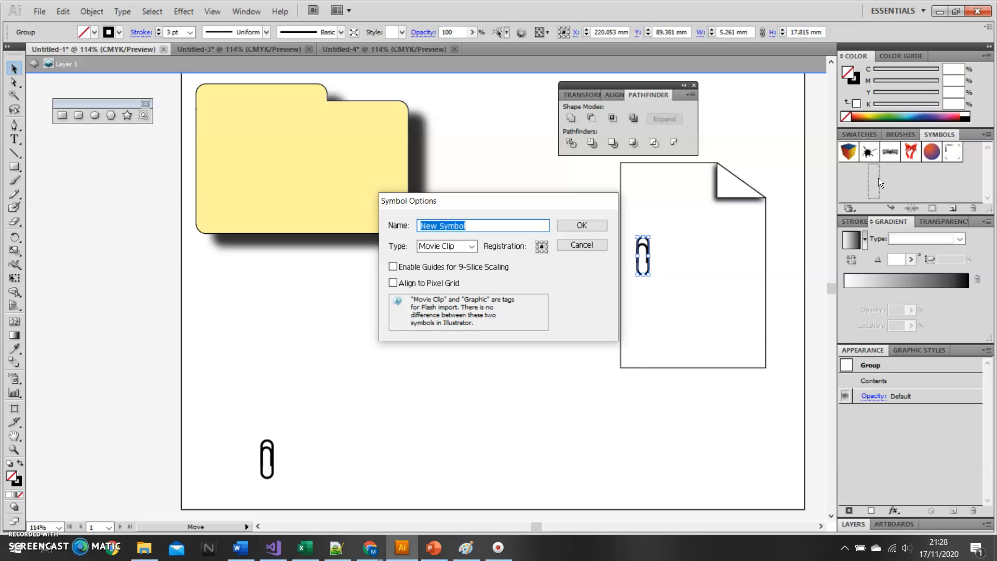
type("Clip")
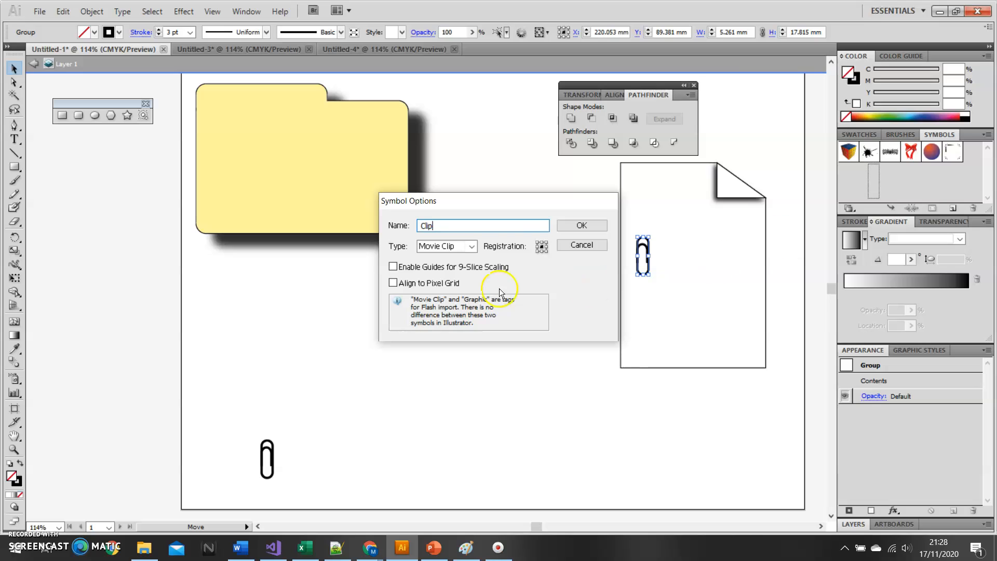
left_click(582, 226)
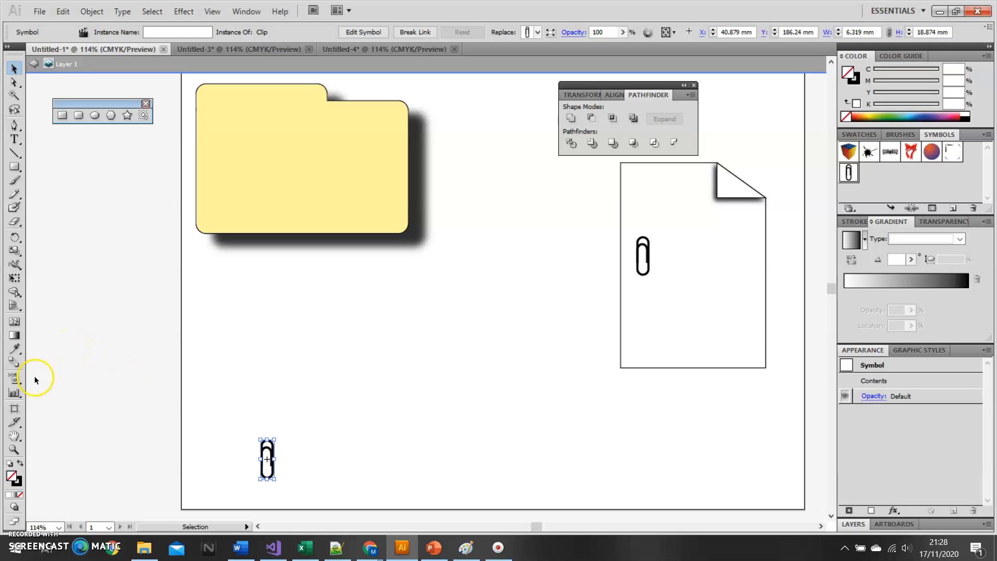
Scatter Clip symbol instances below the folder with the Symbol Sprayer, forming a set about 145 by 89 mm.
left_click(16, 384)
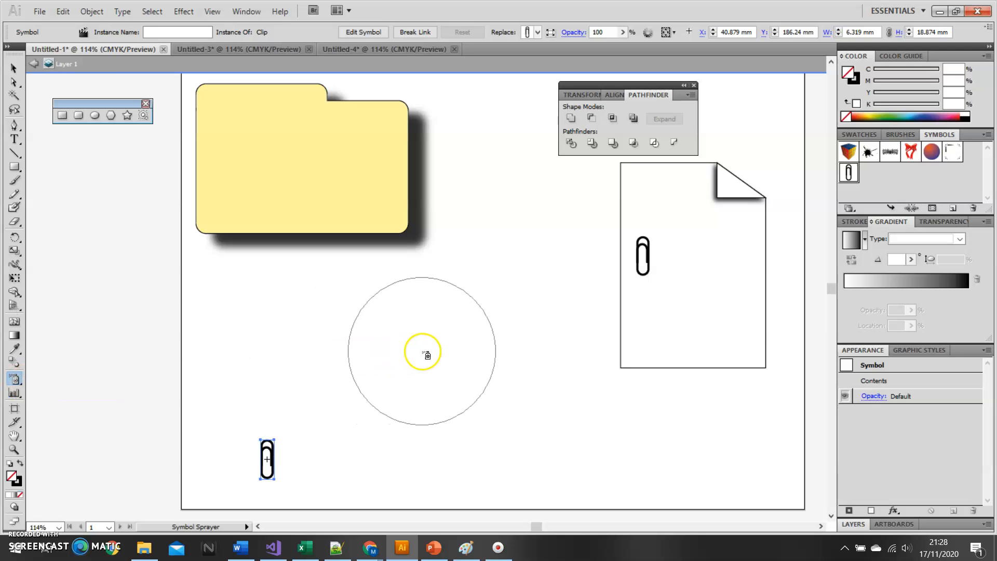
mouse_move(428, 349)
left_mouse_down()
mouse_move(355, 393)
mouse_move(442, 424)
mouse_move(533, 372)
mouse_move(460, 336)
mouse_move(300, 371)
mouse_move(386, 345)
mouse_move(442, 393)
mouse_move(467, 395)
left_mouse_up()
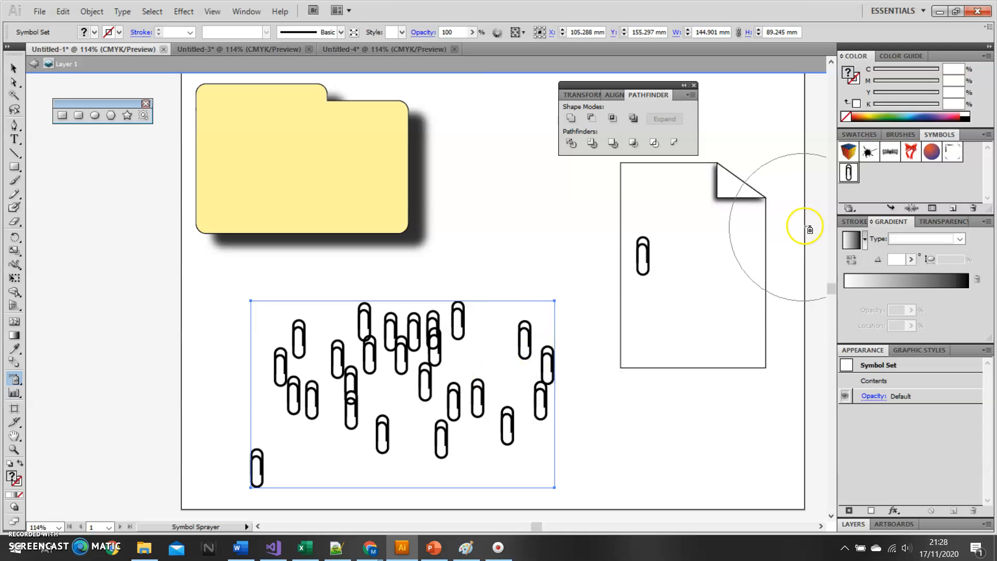
Rotate the sprayed paperclips to varied angles with the Symbol Spinner tool.
left_click(17, 383)
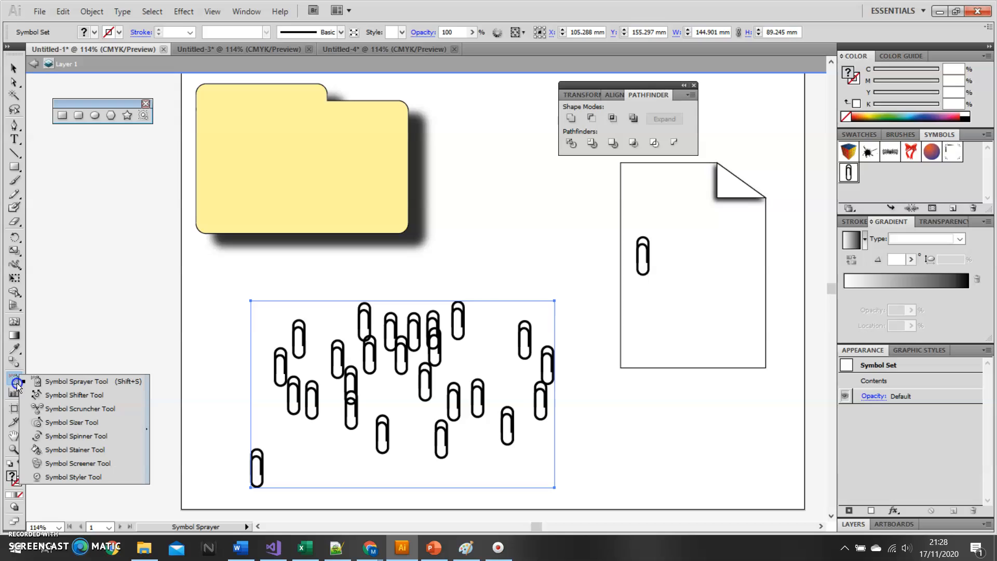
mouse_move(17, 385)
left_mouse_down()
mouse_move(60, 410)
mouse_move(65, 436)
left_mouse_up()
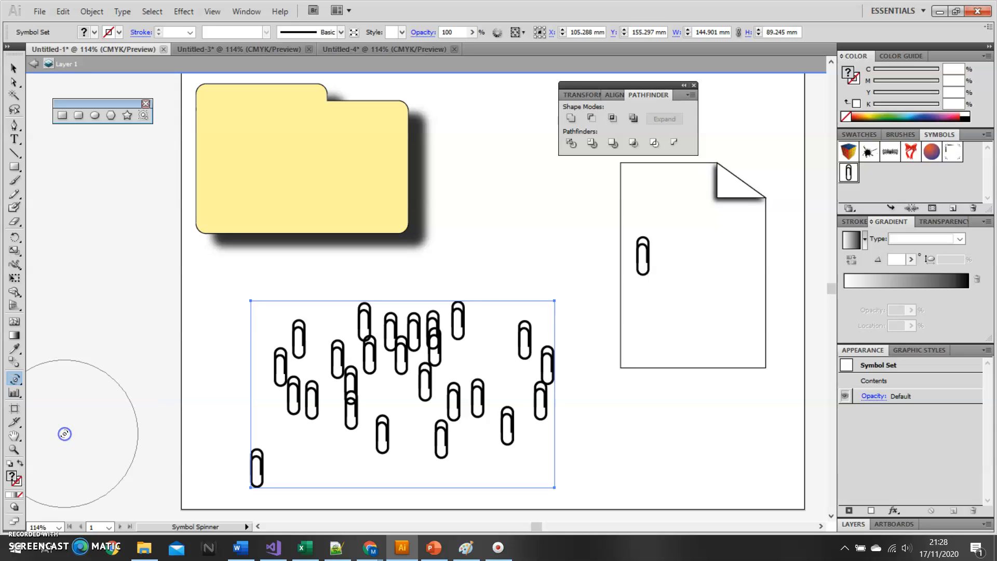
mouse_move(358, 356)
left_mouse_down()
mouse_move(419, 358)
mouse_move(484, 368)
mouse_move(483, 379)
mouse_move(324, 381)
mouse_move(372, 392)
left_mouse_up()
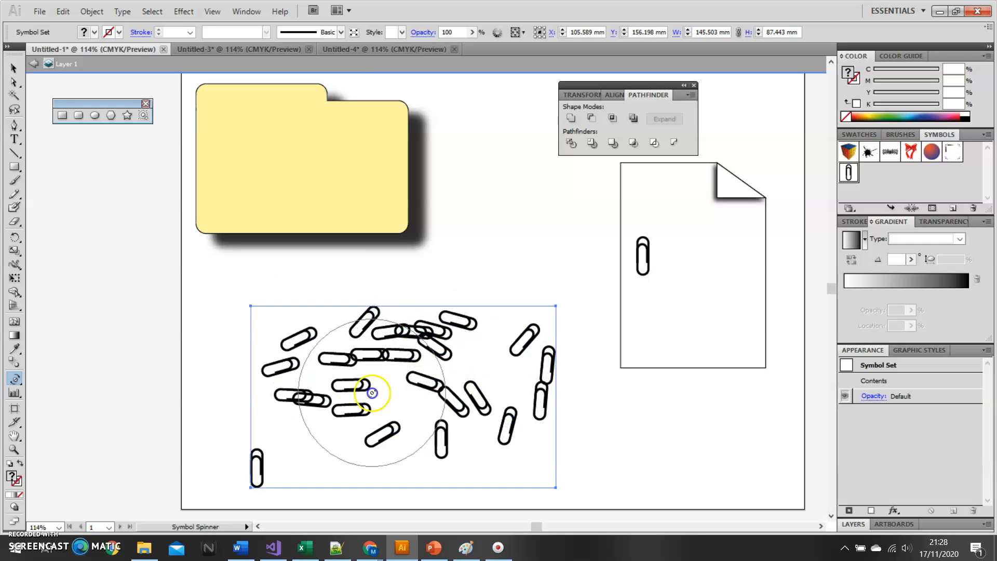
left_click_drag(373, 355, 351, 333)
mouse_move(411, 383)
left_mouse_down()
mouse_move(457, 396)
mouse_move(508, 394)
mouse_move(490, 375)
left_mouse_up()
left_click(465, 521)
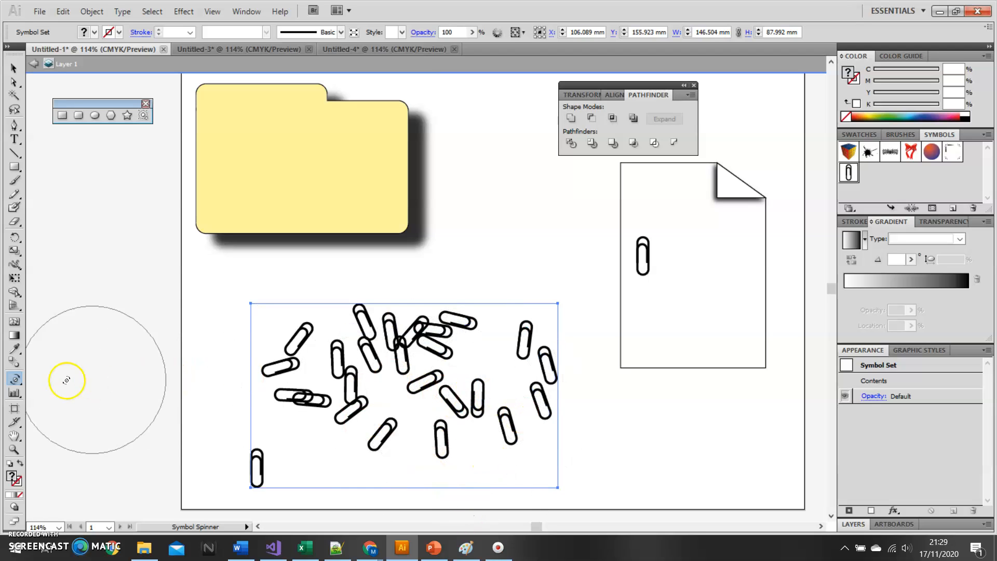
Try to stain the sprayed paperclips with a red fill colour using the Symbol Stainer tool.
left_click(16, 383)
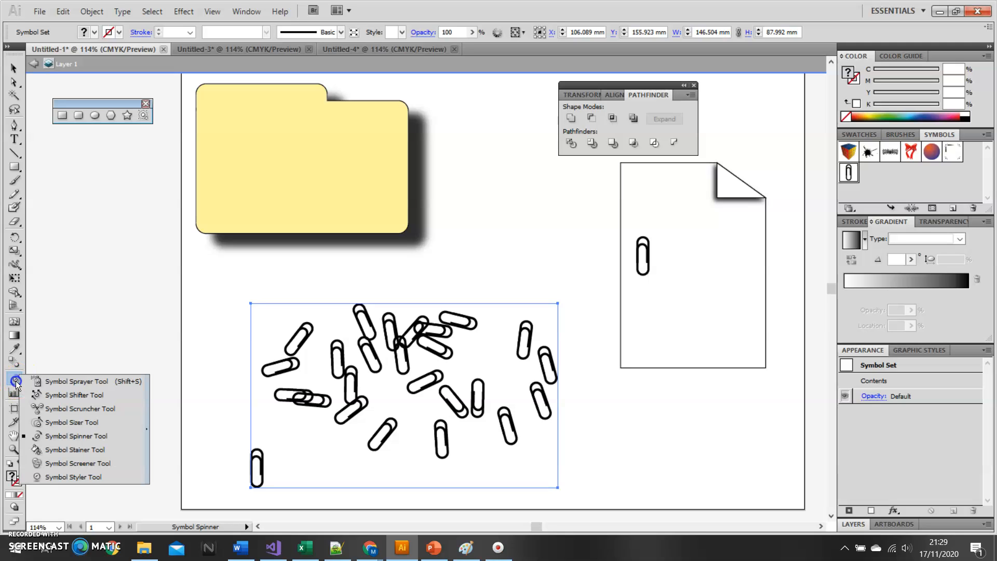
left_click(82, 450)
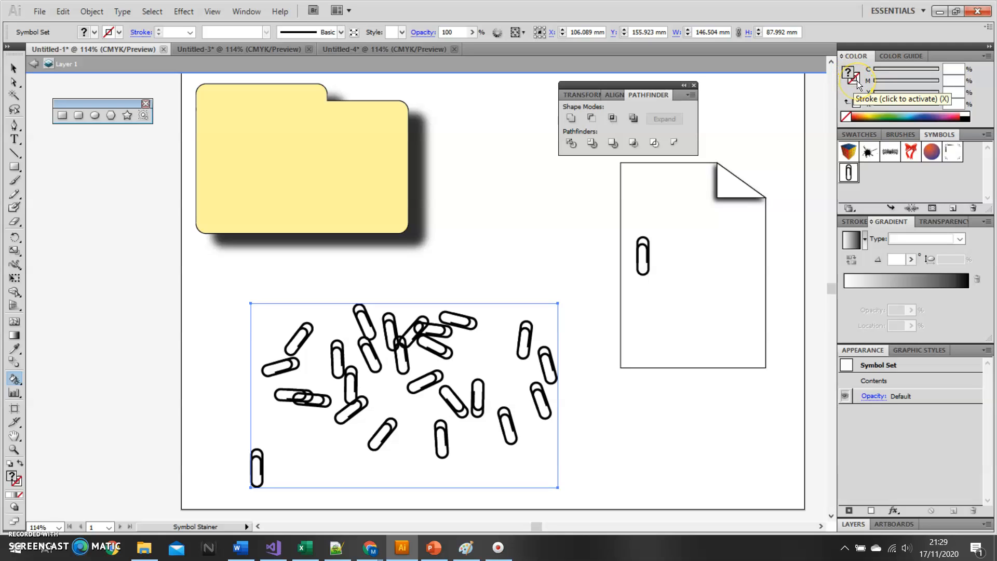
left_click(866, 134)
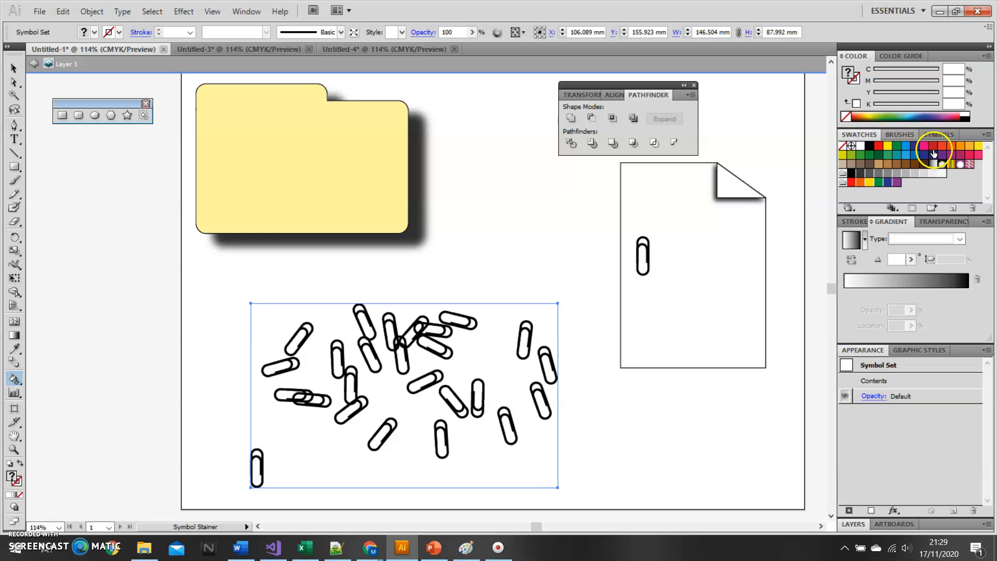
left_click(879, 150)
left_click_drag(367, 383, 330, 361)
mouse_move(478, 367)
left_mouse_down()
mouse_move(379, 351)
mouse_move(474, 402)
mouse_move(407, 278)
mouse_move(524, 369)
left_mouse_up()
left_click_drag(335, 386, 326, 388)
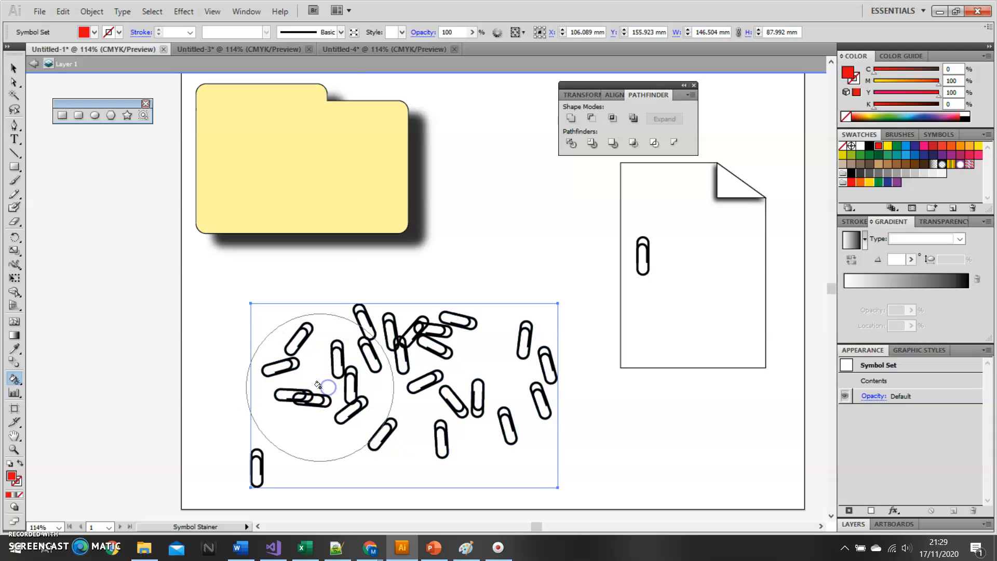
Set the stroke colour to red and try to stain the sprayed paperclips again.
left_click(858, 81)
left_click(879, 146)
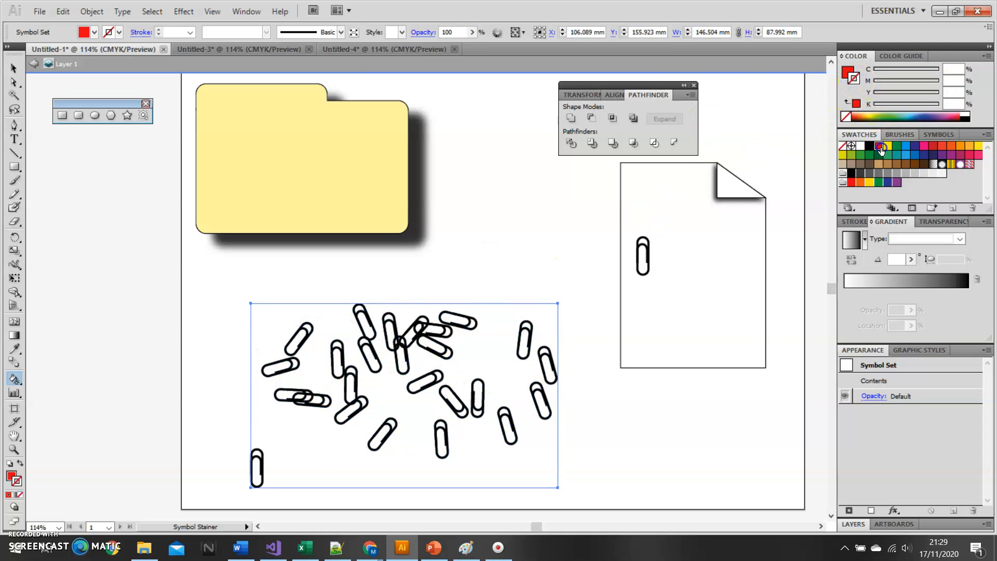
mouse_move(438, 339)
left_mouse_down()
mouse_move(322, 356)
mouse_move(430, 407)
mouse_move(482, 377)
mouse_move(330, 400)
mouse_move(509, 365)
mouse_move(351, 403)
mouse_move(285, 391)
mouse_move(356, 436)
mouse_move(510, 392)
mouse_move(509, 349)
left_mouse_up()
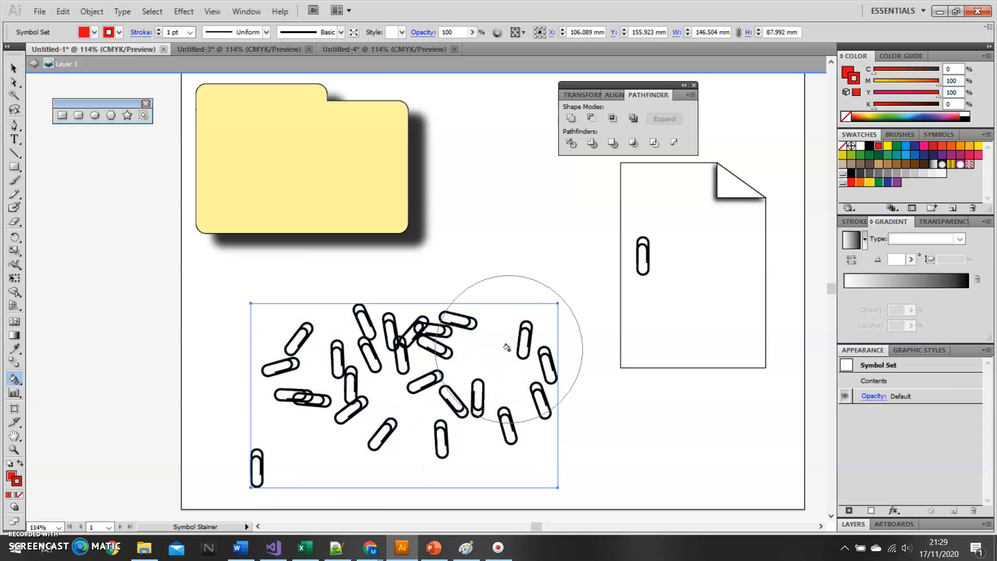
left_click(240, 361)
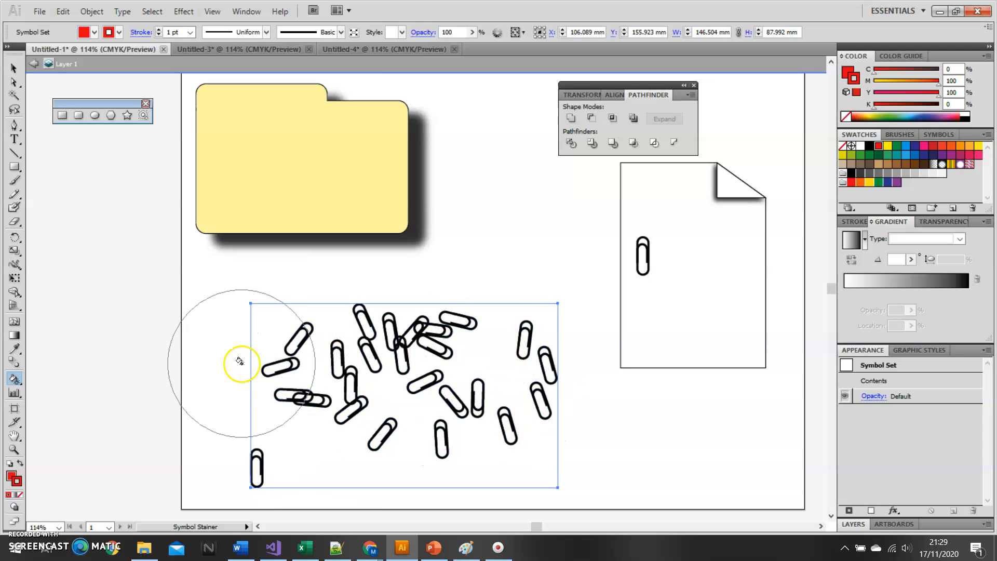
Enlarge the sprayed paperclips at the right end of the symbol set with the Symbol Sizer tool.
left_click(15, 383)
left_click(15, 383)
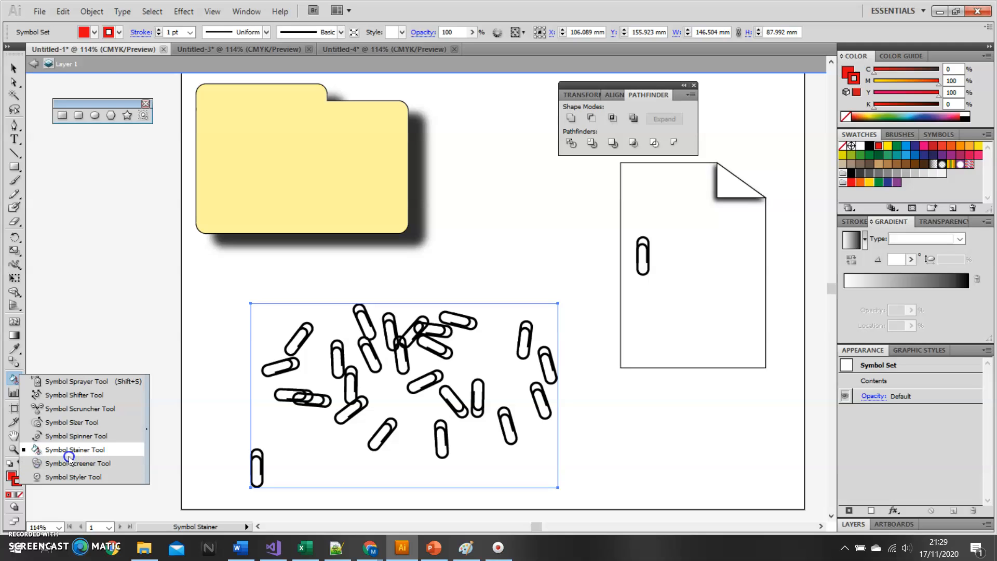
left_click(64, 421)
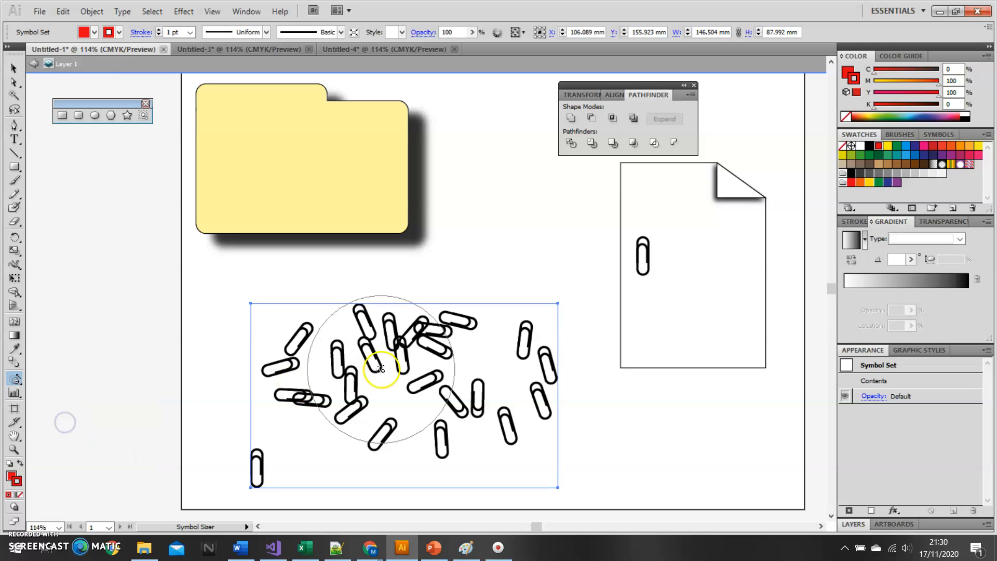
left_click_drag(530, 343, 535, 343)
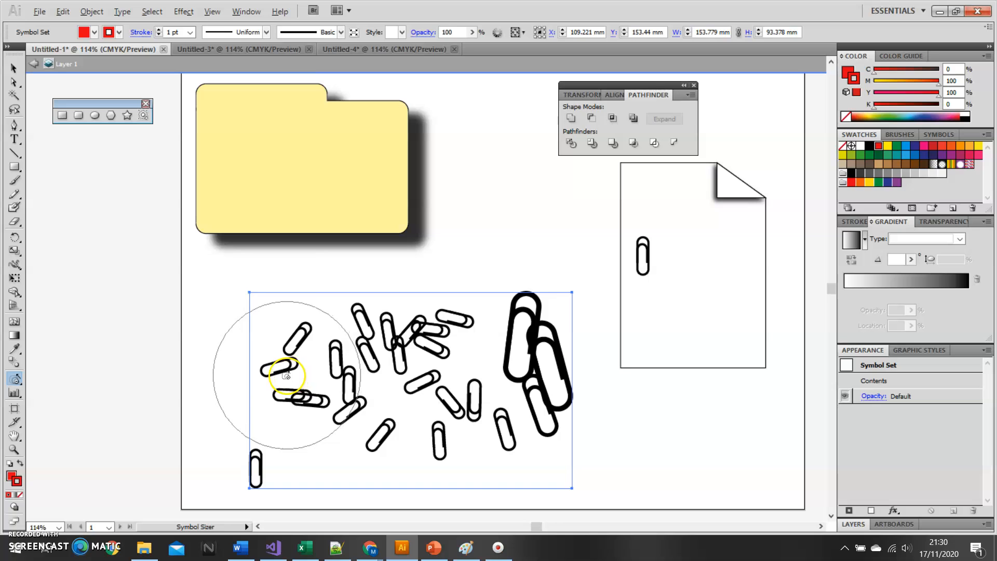
Shrink the paperclips in the right and lower-right part of the symbol set with the Symbol Sizer.
left_click(514, 338)
mouse_move(514, 337)
left_mouse_down()
mouse_move(534, 406)
mouse_move(496, 373)
left_mouse_up()
left_click_drag(479, 408, 510, 415)
left_click(658, 420)
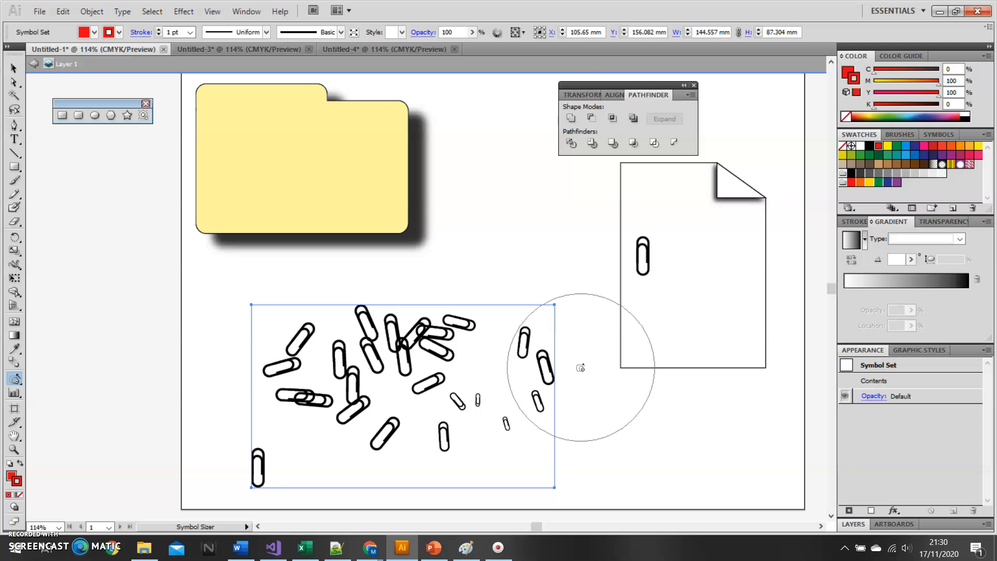
mouse_move(581, 368)
left_mouse_down()
mouse_move(616, 301)
mouse_move(659, 263)
mouse_move(616, 378)
mouse_move(573, 395)
left_mouse_up()
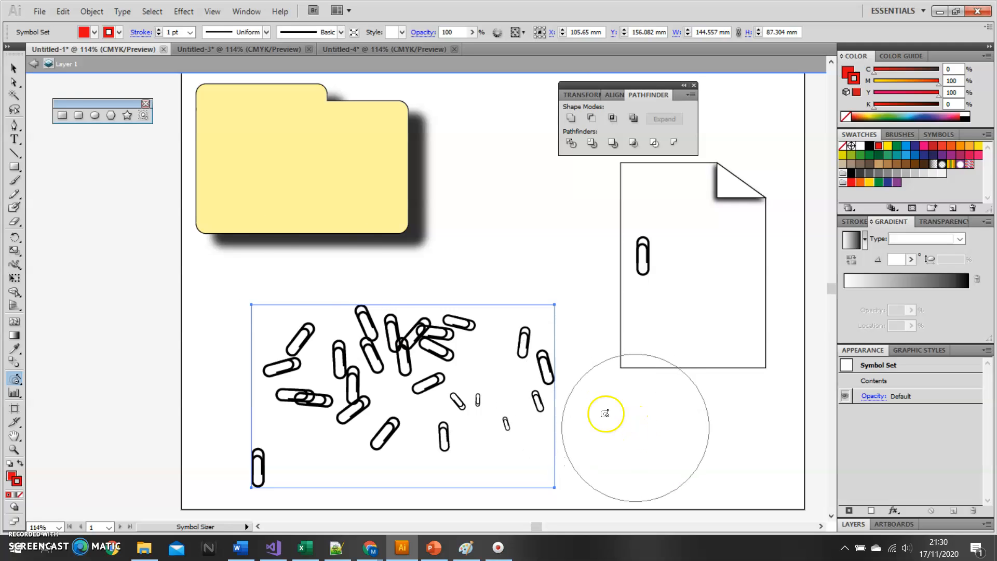
Move the yellow folder a short distance down and to the right, just above the sprayed paperclips.
left_click(14, 68)
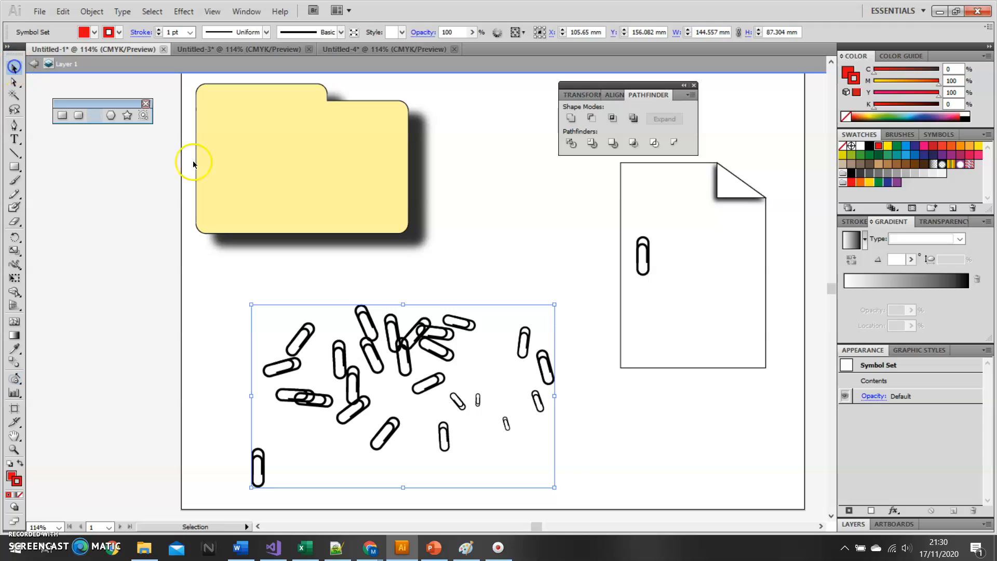
left_click_drag(343, 182, 392, 216)
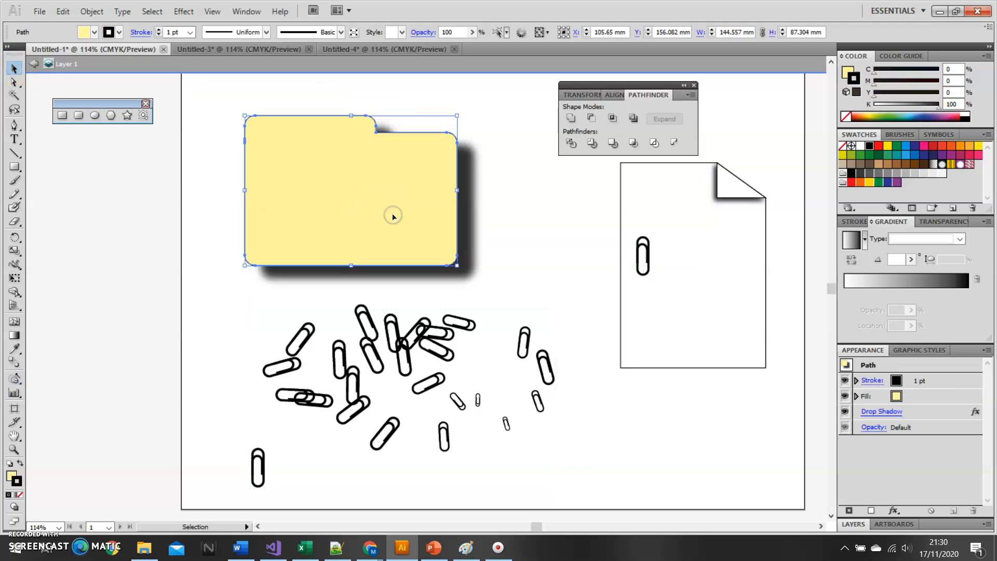